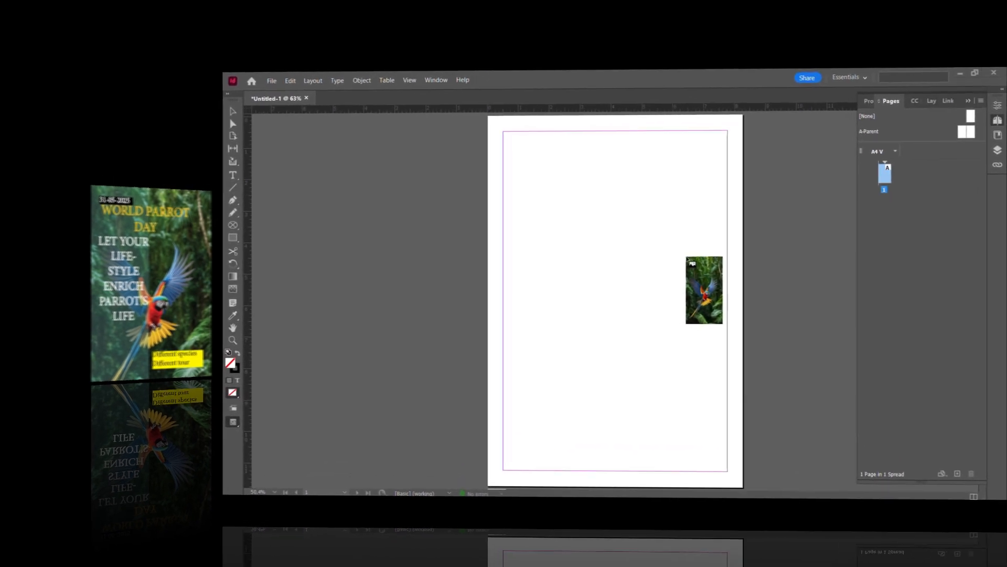
- Place the parrot picture on the page and stretch it to the page's full width
{"action": "left_click_drag", "start_coordinate": [566, 138], "coordinate": [781, 399]}
{"action": "left_click_drag", "start_coordinate": [669, 446], "coordinate": [668, 514]}
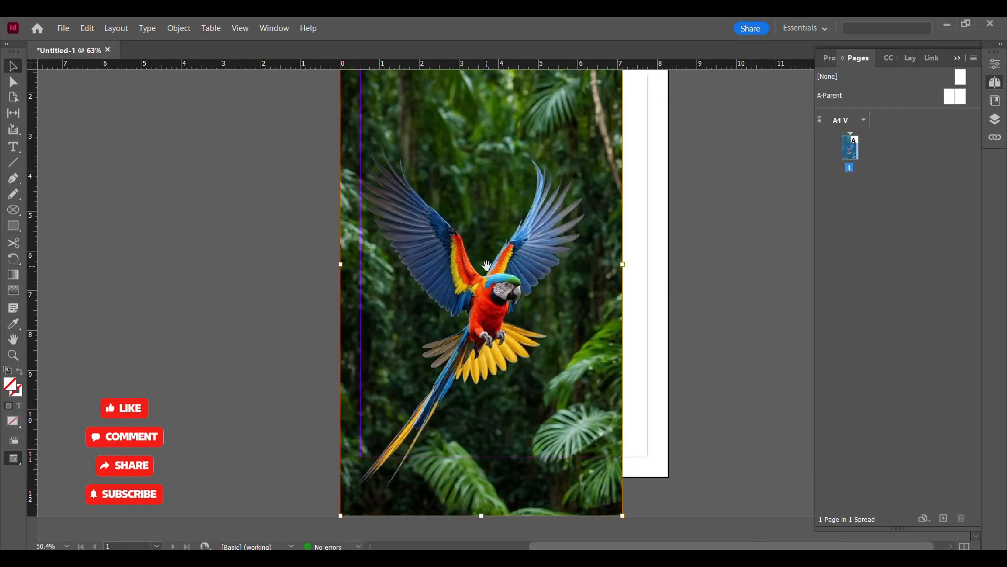
{"action": "left_click_drag", "start_coordinate": [628, 265], "coordinate": [701, 269]}
{"action": "left_click_drag", "start_coordinate": [622, 265], "coordinate": [669, 265]}
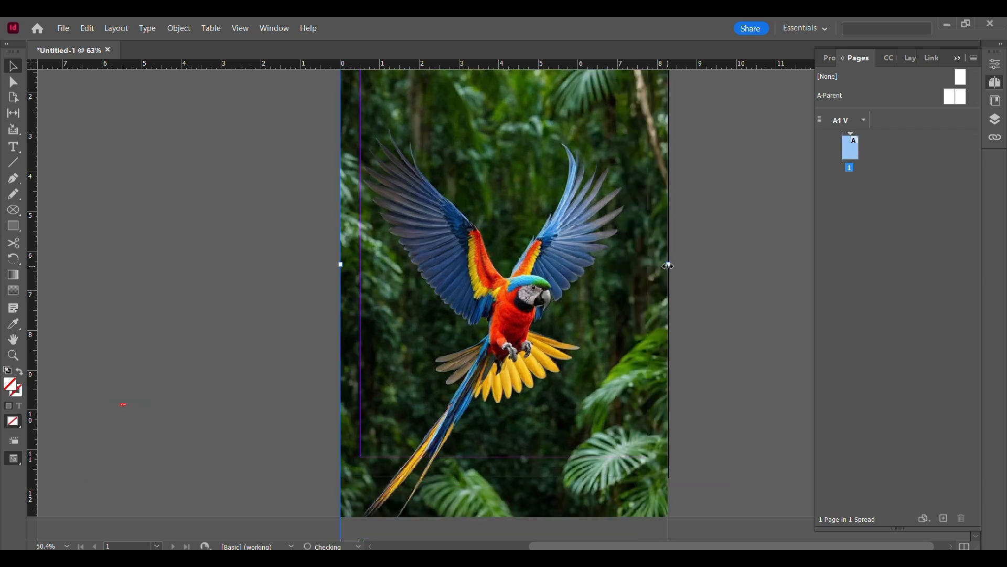
{"action": "left_click", "coordinate": [731, 277]}
{"action": "scroll", "coordinate": [711, 326], "scroll_direction": "up", "scroll_amount": 3}
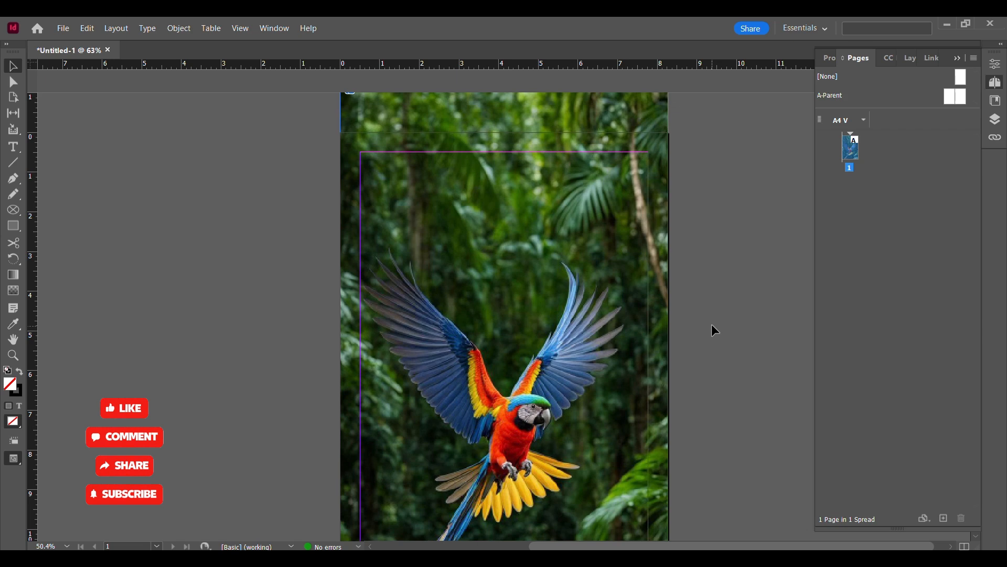
- Trim the parrot picture's upper edge to line up with the top of the page
{"action": "key", "text": "ctrl+minus"}
{"action": "left_click", "coordinate": [565, 501]}
{"action": "scroll", "coordinate": [583, 446], "scroll_direction": "down", "scroll_amount": 1}
{"action": "scroll", "coordinate": [597, 216], "scroll_direction": "up", "scroll_amount": 1}
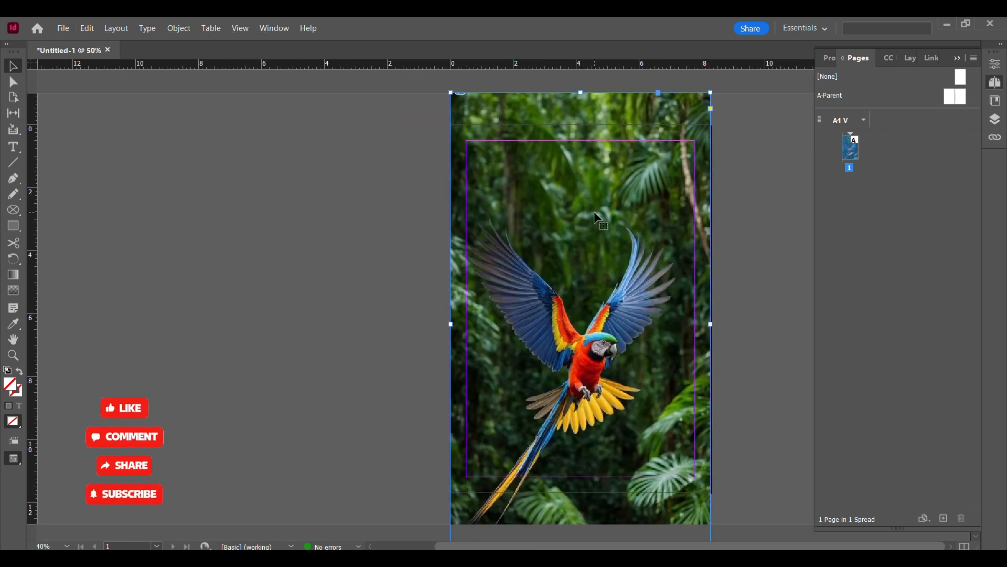
{"action": "left_click_drag", "start_coordinate": [581, 95], "coordinate": [581, 124]}
{"action": "scroll", "coordinate": [581, 210], "scroll_direction": "down", "scroll_amount": 1}
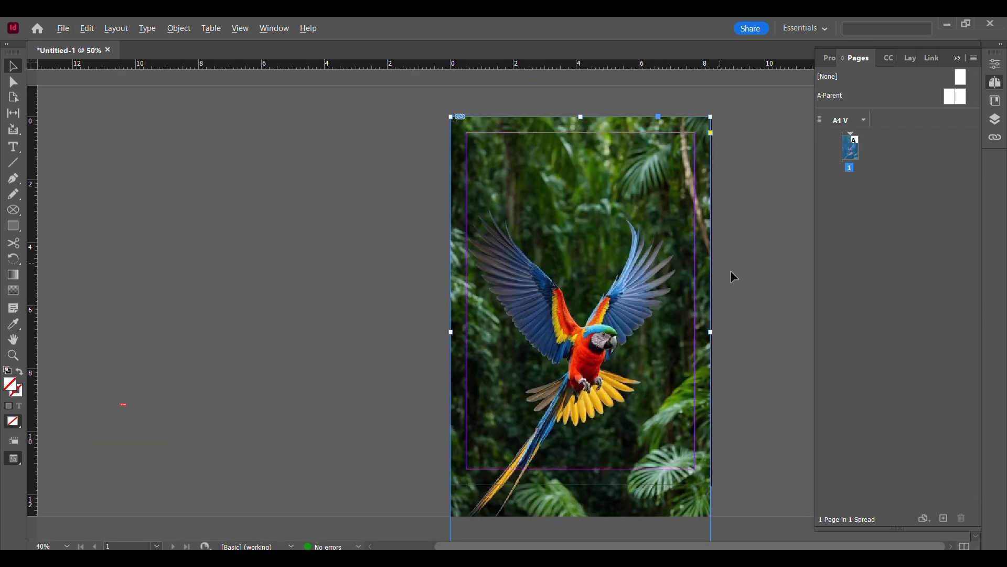
- Trim the parrot picture's lower edge to the bottom of the page and fit the page in view
{"action": "left_click", "coordinate": [744, 310]}
{"action": "key", "text": "ctrl+minus"}
{"action": "key", "text": "ctrl+minus"}
{"action": "key", "text": "ctrl+equal"}
{"action": "key", "text": "ctrl+equal"}
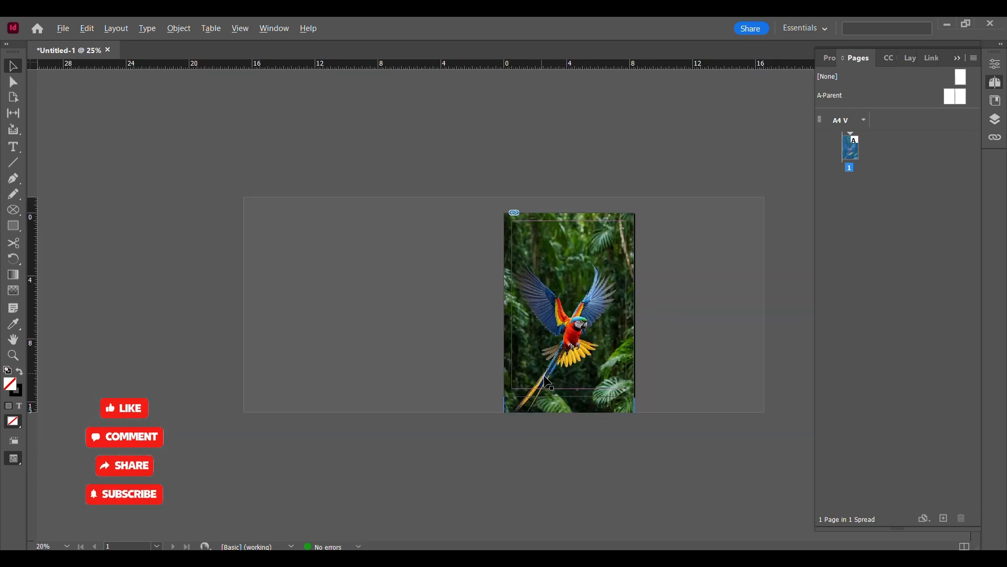
{"action": "left_click", "coordinate": [579, 411]}
{"action": "key", "text": "ctrl+minus"}
{"action": "left_click_drag", "start_coordinate": [571, 428], "coordinate": [571, 412]}
{"action": "left_click", "coordinate": [675, 367]}
{"action": "key", "text": "ctrl+0"}
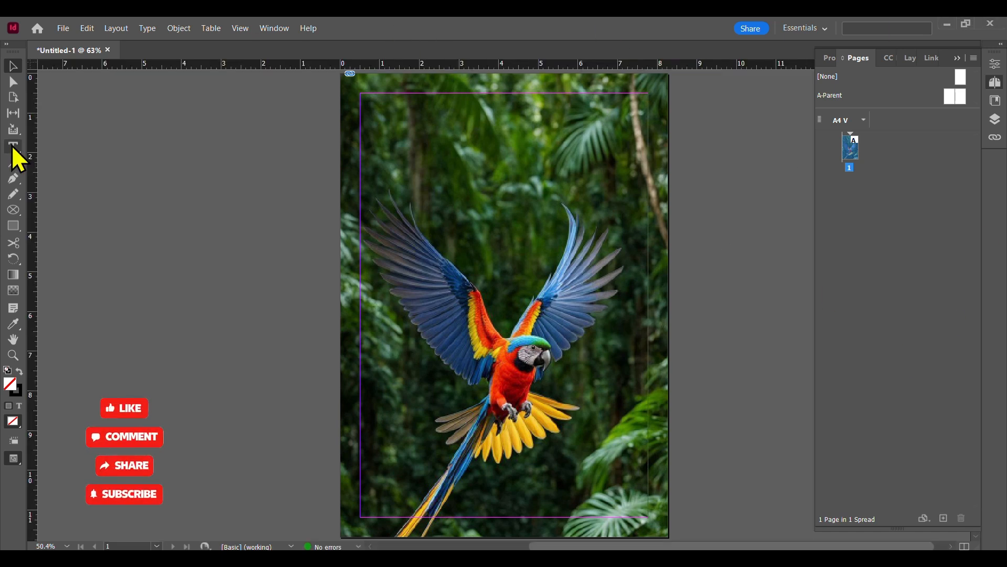
- Create a text frame about 3.8 by 1 in at the upper-left margin corner containing "31-05-2025"
{"action": "left_click_drag", "start_coordinate": [360, 93], "coordinate": [508, 131]}
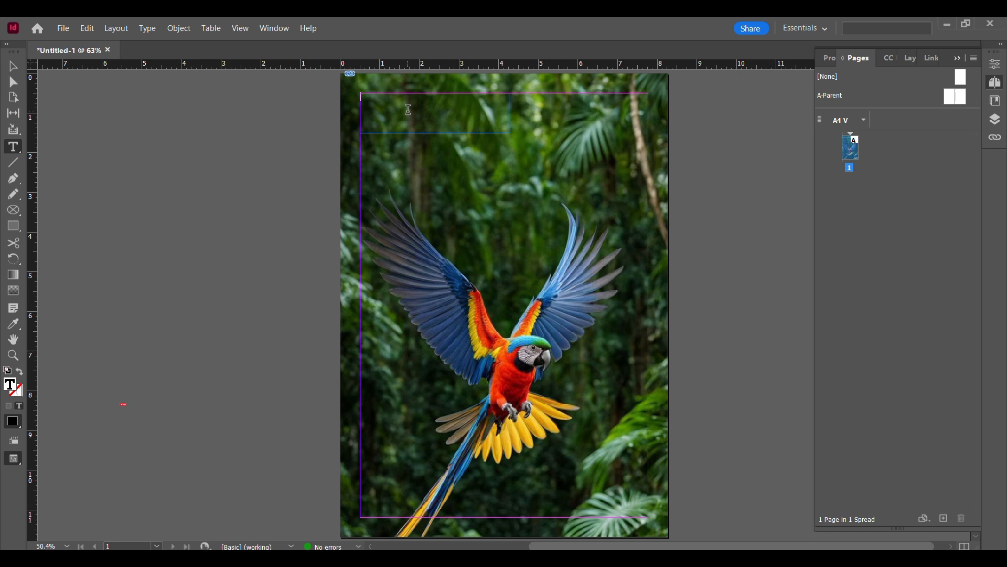
{"action": "type", "text": "Bi"}
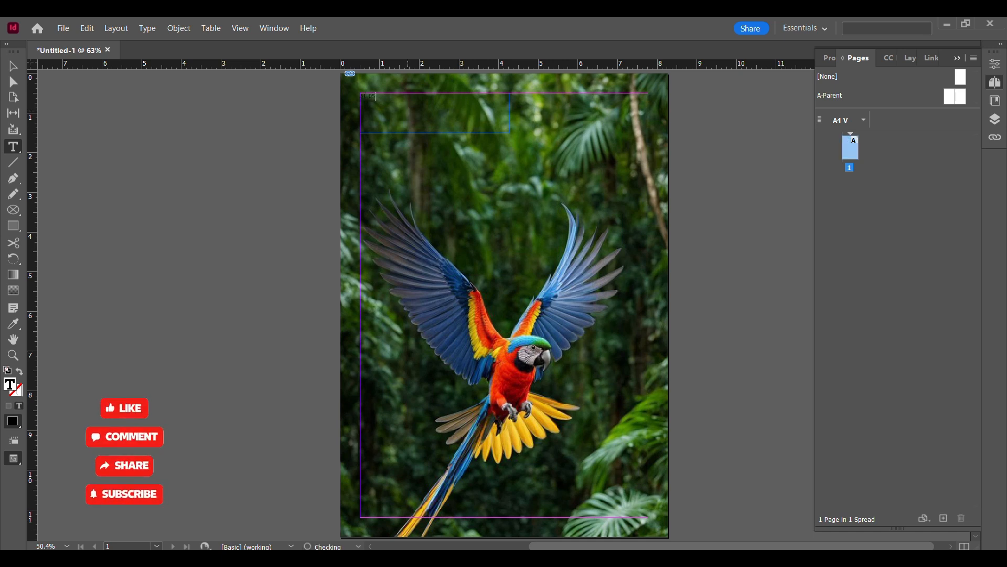
{"action": "type", "text": "-05-2025"}
- Set the date text's size to 56 pt
{"action": "left_click", "coordinate": [829, 58]}
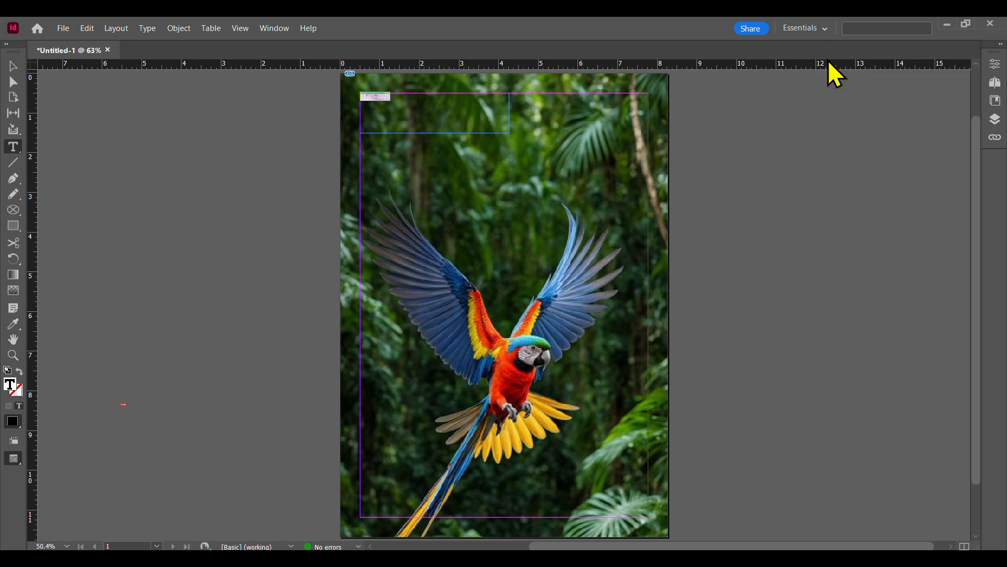
{"action": "left_click", "coordinate": [996, 65]}
{"action": "left_click", "coordinate": [883, 297]}
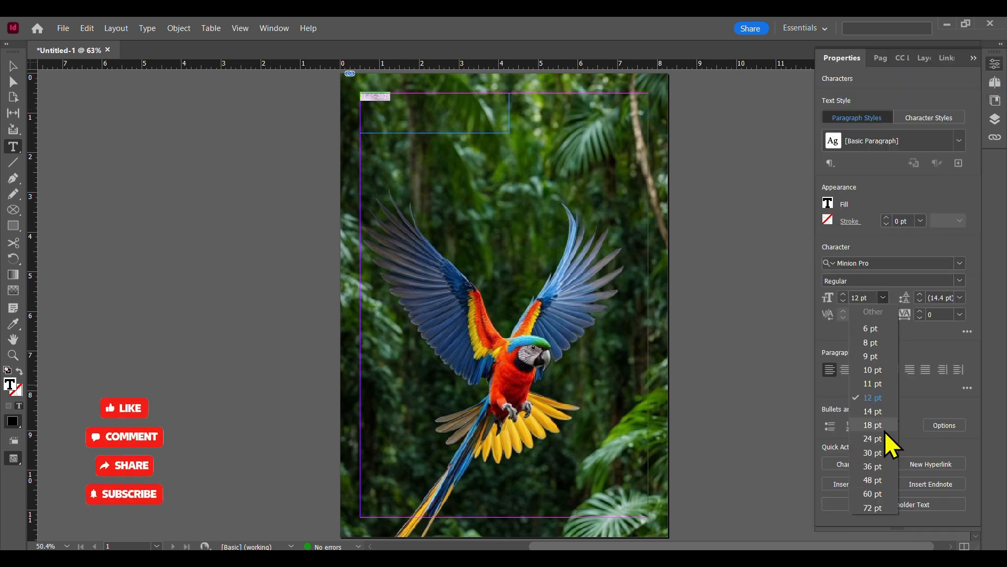
{"action": "left_click", "coordinate": [879, 502]}
{"action": "left_click", "coordinate": [843, 301]}
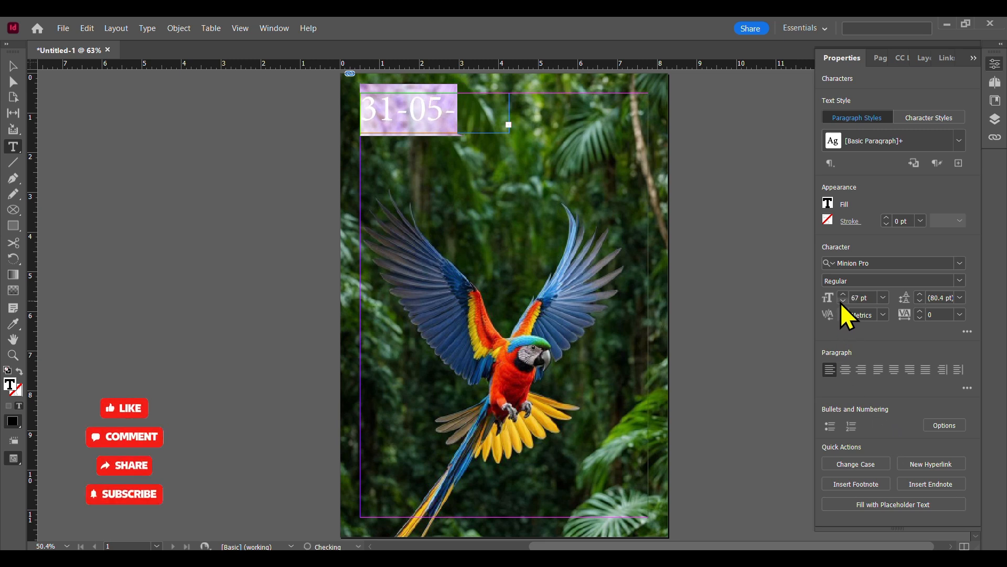
{"action": "left_click", "coordinate": [842, 301]}
{"action": "left_click", "coordinate": [843, 301]}
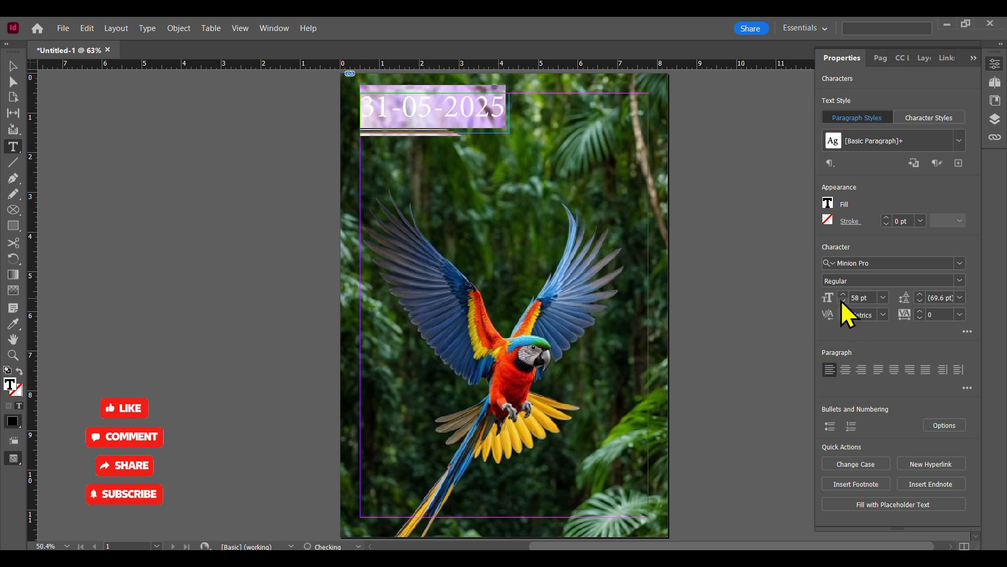
- Give the date text a white 1 pt stroke and a white fill
{"action": "left_click", "coordinate": [828, 221]}
{"action": "left_click", "coordinate": [714, 334]}
{"action": "left_click", "coordinate": [828, 203]}
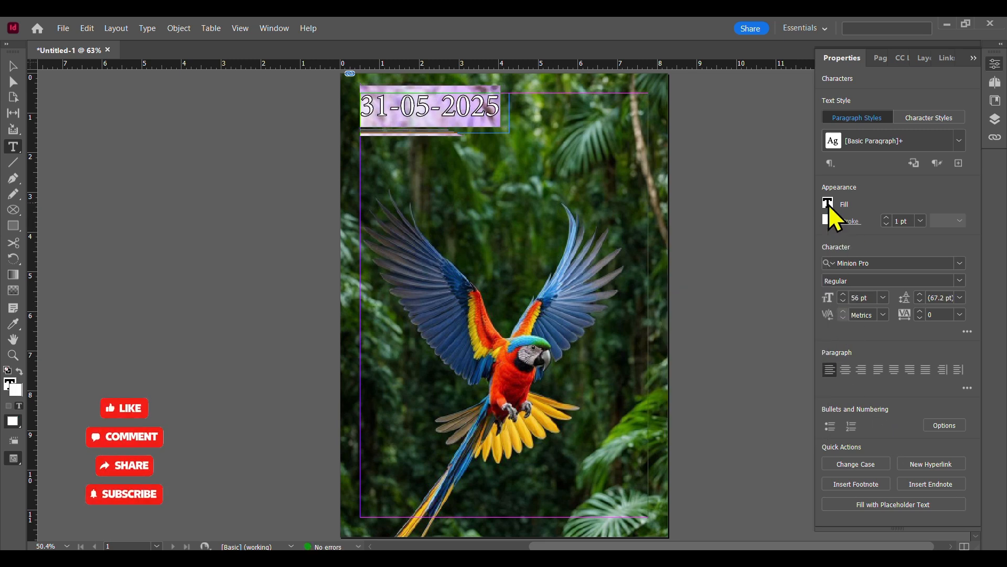
{"action": "left_click", "coordinate": [828, 204]}
{"action": "left_click", "coordinate": [713, 316]}
{"action": "left_click", "coordinate": [258, 107]}
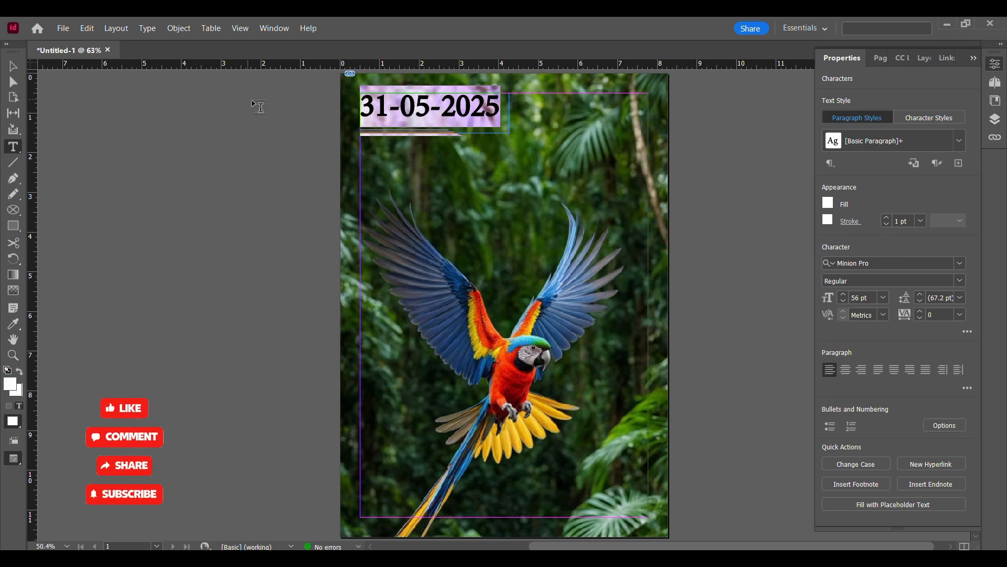
- Choose Minion Pro as the date's font and reduce its size to 33 pt
{"action": "left_click", "coordinate": [959, 263]}
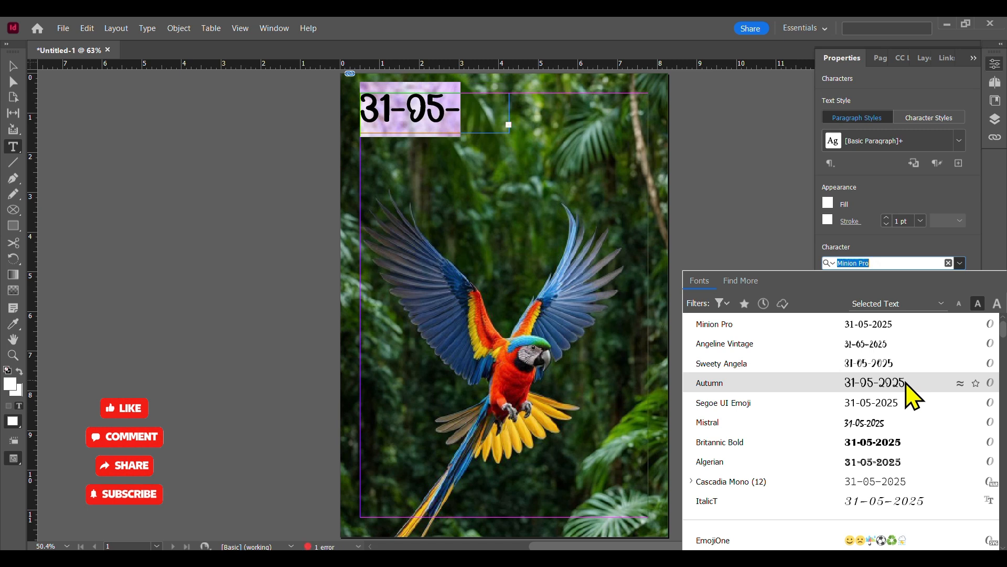
{"action": "left_click", "coordinate": [884, 324]}
{"action": "left_click", "coordinate": [843, 300]}
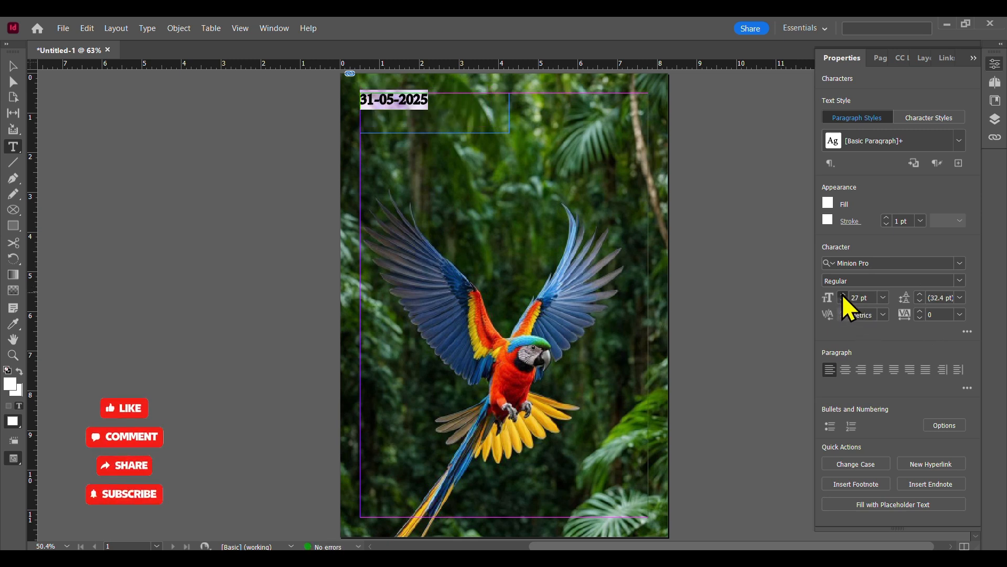
{"action": "left_click", "coordinate": [841, 293]}
- Shrink the date's text frame to about 2.3 by 0.47 in and shift it slightly inward from the margin corner
{"action": "left_click", "coordinate": [13, 66]}
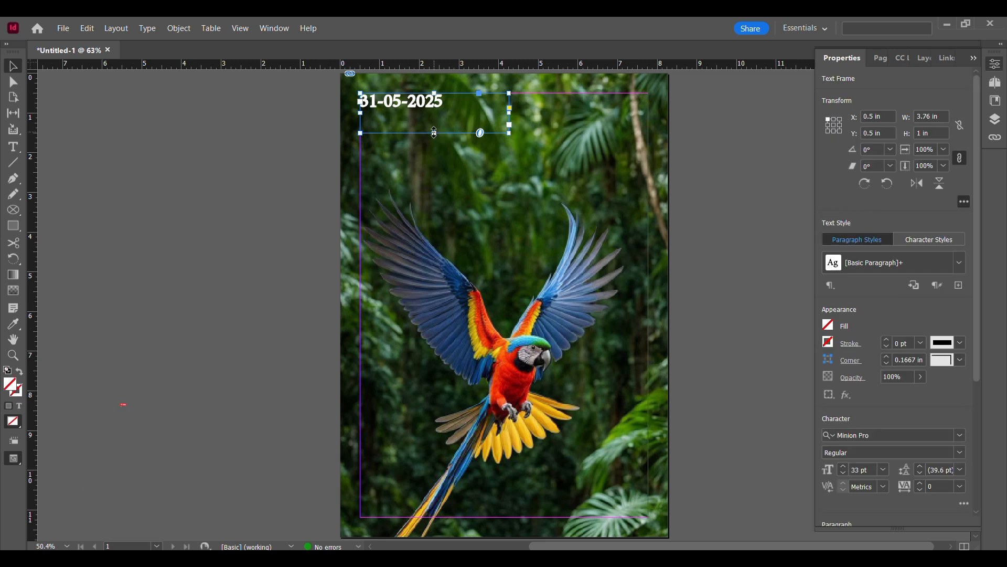
{"action": "left_click_drag", "start_coordinate": [508, 133], "coordinate": [512, 108]}
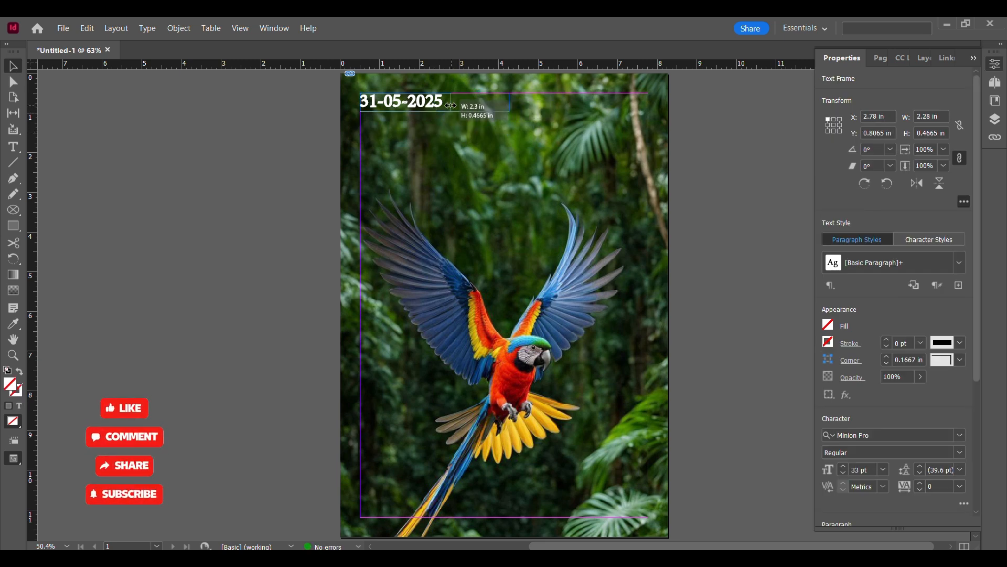
{"action": "mouse_move", "coordinate": [431, 111]}
{"action": "left_mouse_down"}
{"action": "mouse_move", "coordinate": [367, 122]}
{"action": "mouse_move", "coordinate": [571, 177]}
{"action": "mouse_move", "coordinate": [617, 177]}
{"action": "left_mouse_up"}
{"action": "left_click", "coordinate": [217, 147]}
- Create a text frame about 6.4 by 1.5 in below the date containing "WORLD PARROT DAY"
{"action": "left_click", "coordinate": [13, 146]}
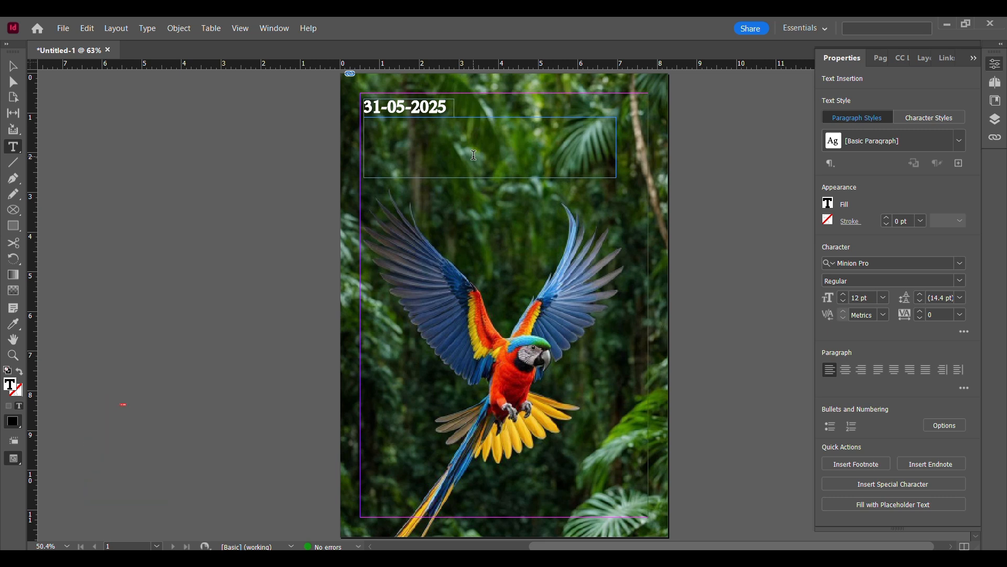
{"action": "type", "text": "wo"}
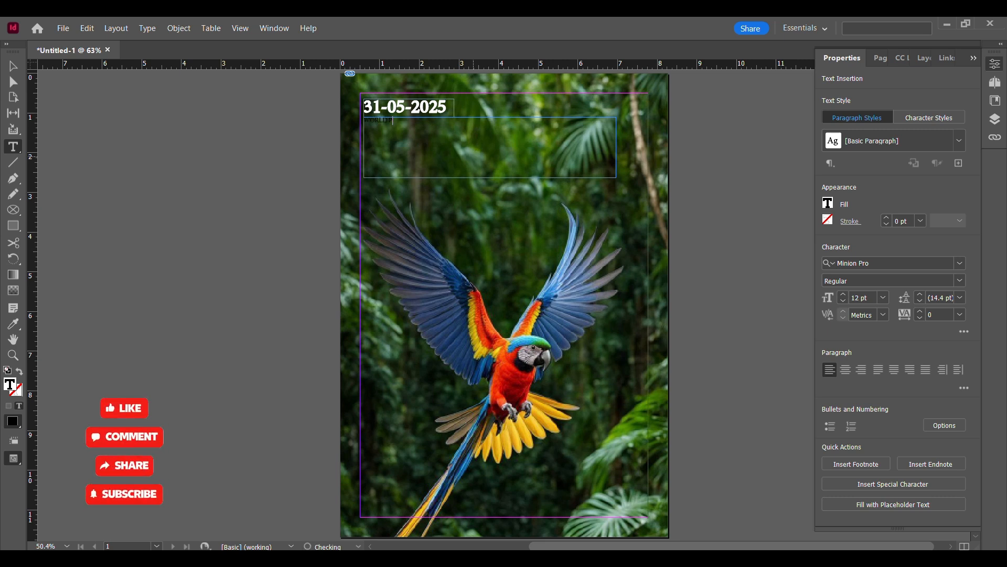
{"action": "type", "text": "RLD PARROT DAY"}
- Set the "WORLD PARROT DAY" title to 58 pt and center-align it
{"action": "left_click", "coordinate": [883, 297]}
{"action": "left_click", "coordinate": [877, 481]}
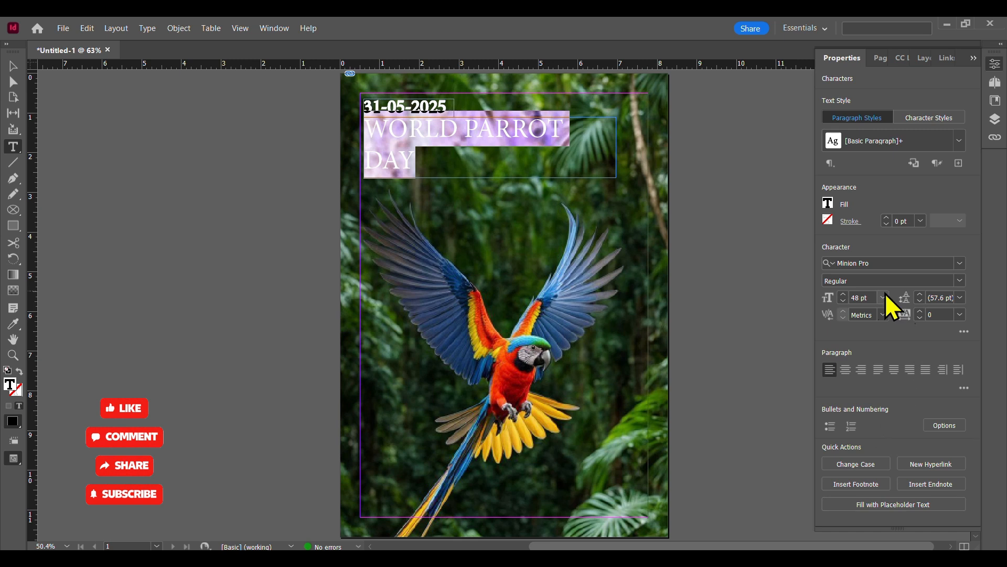
{"action": "left_click", "coordinate": [844, 295]}
{"action": "left_click", "coordinate": [843, 294]}
{"action": "left_click", "coordinate": [843, 294]}
{"action": "left_click", "coordinate": [843, 294]}
{"action": "left_click", "coordinate": [844, 294]}
{"action": "left_click", "coordinate": [843, 294]}
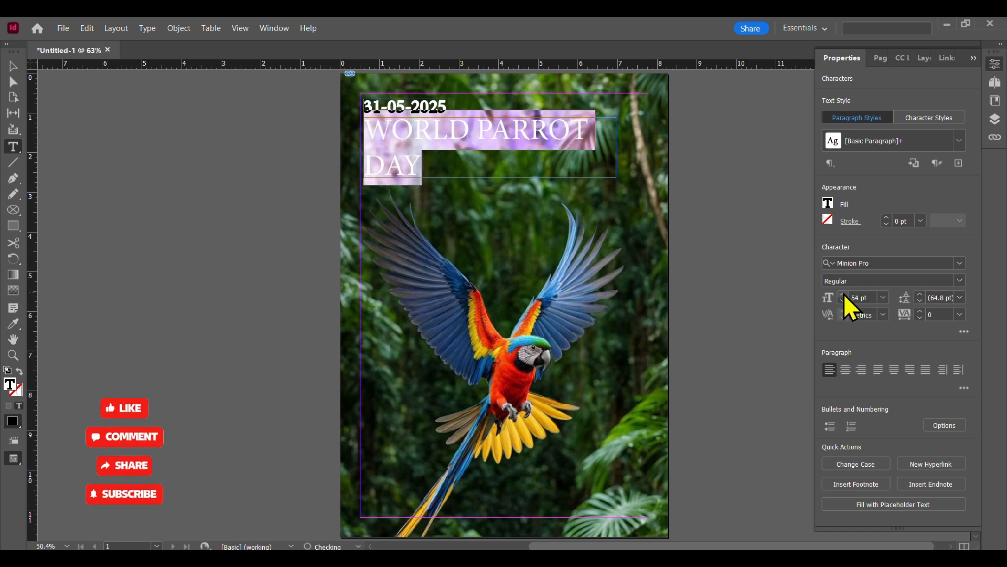
{"action": "left_click", "coordinate": [844, 294]}
{"action": "left_click", "coordinate": [844, 294]}
{"action": "left_click", "coordinate": [843, 294]}
{"action": "left_click", "coordinate": [844, 294]}
{"action": "left_click", "coordinate": [843, 295]}
{"action": "left_click", "coordinate": [843, 294]}
{"action": "left_click", "coordinate": [844, 294]}
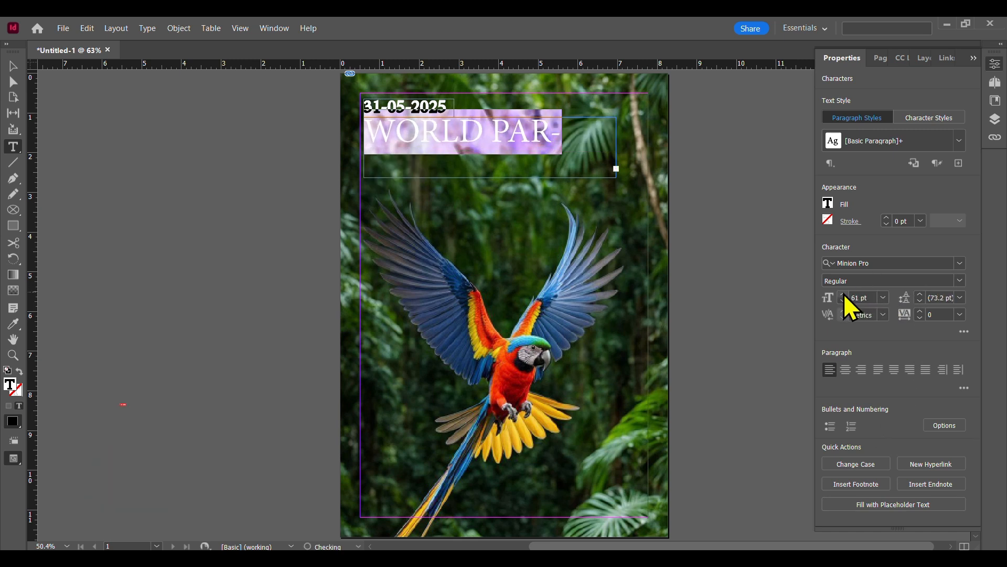
{"action": "left_click", "coordinate": [843, 301]}
{"action": "left_click", "coordinate": [843, 301]}
{"action": "left_click", "coordinate": [843, 301]}
{"action": "left_click", "coordinate": [846, 370]}
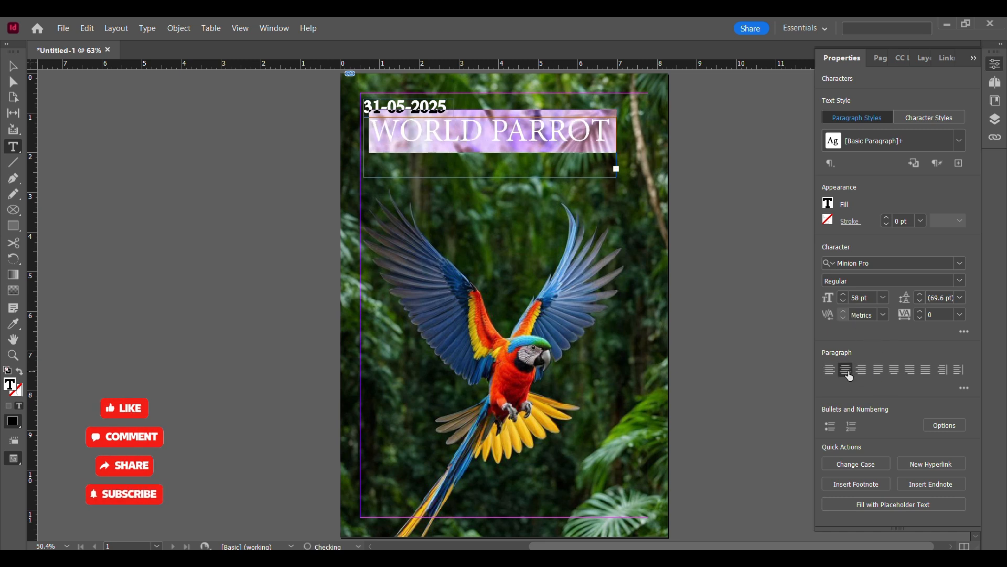
- Fill the title text with the yellow sampled from the parrot's tail feathers using the Eyedropper
{"action": "left_click", "coordinate": [829, 204]}
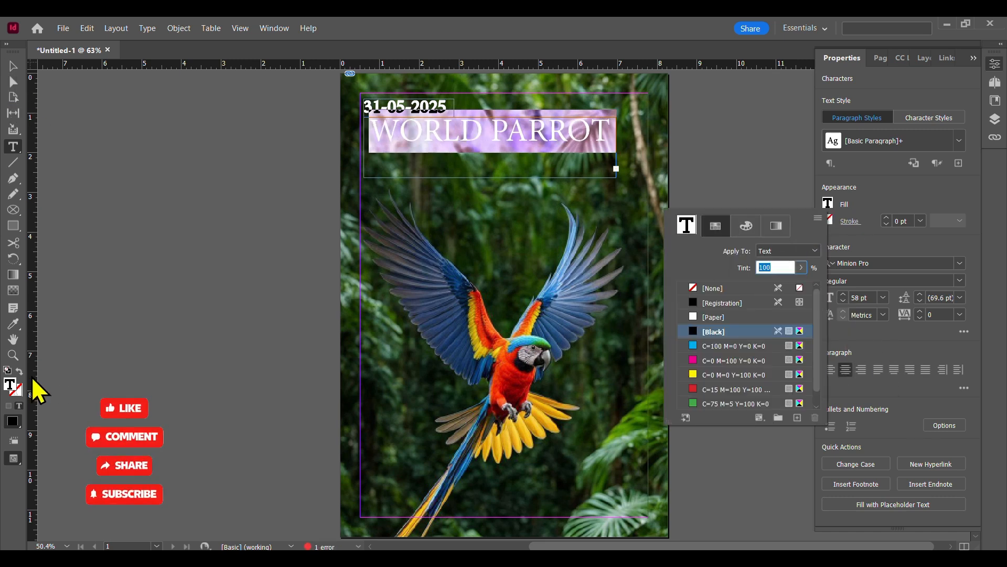
{"action": "left_click", "coordinate": [831, 208]}
{"action": "left_click", "coordinate": [13, 324]}
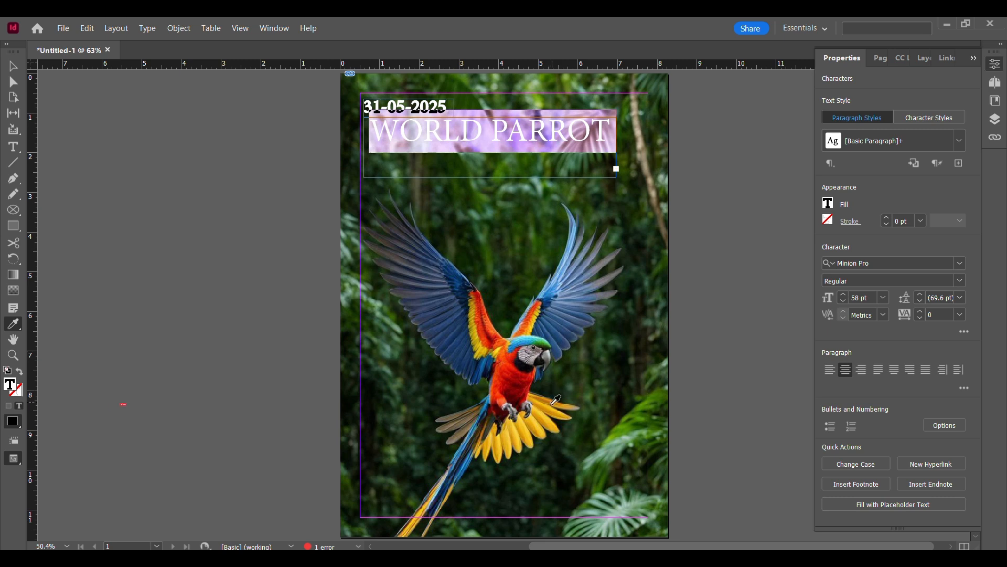
{"action": "left_click", "coordinate": [537, 412]}
{"action": "left_click", "coordinate": [827, 220]}
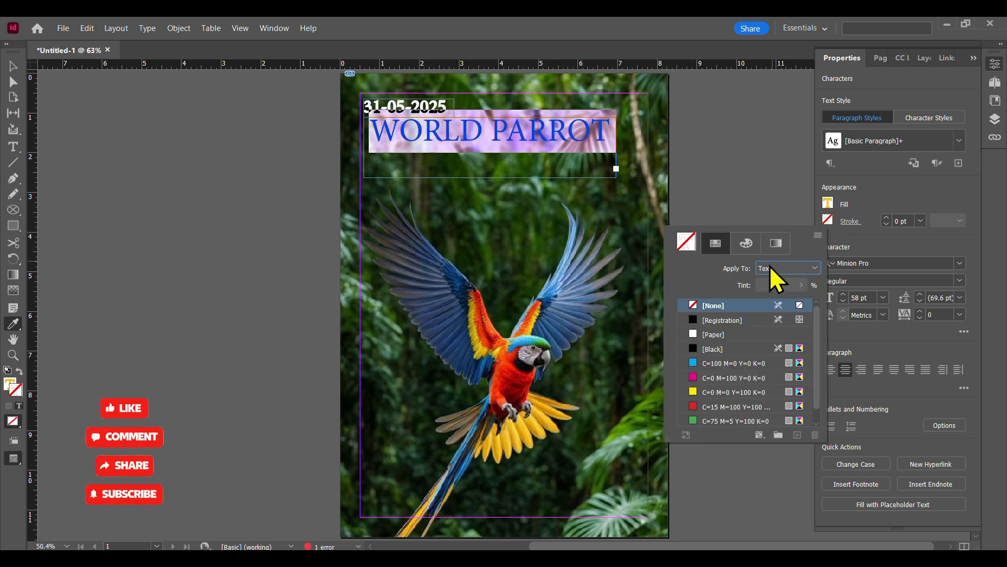
{"action": "left_click", "coordinate": [530, 419]}
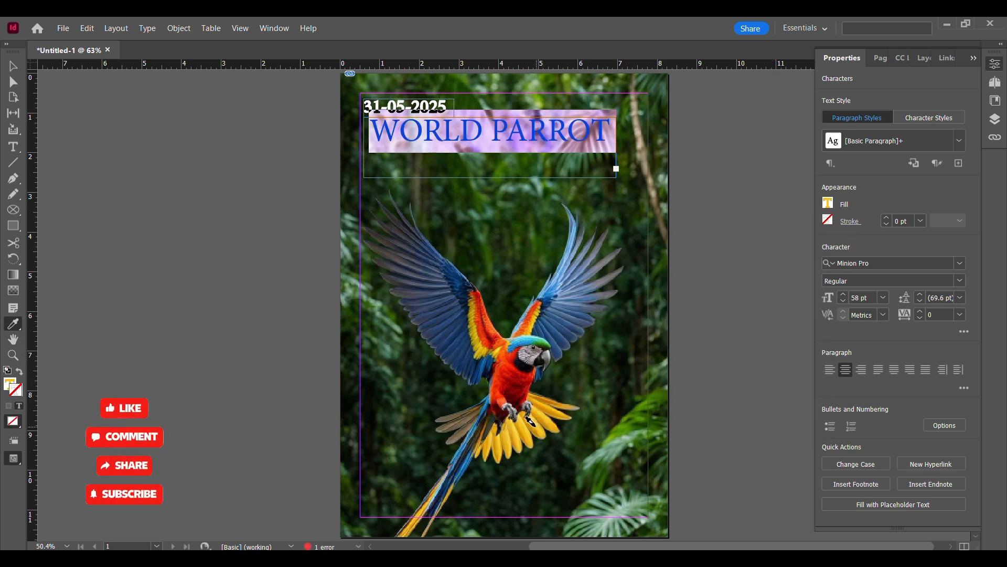
- Extend the title's text frame downward to about 2 in tall so both lines fit
{"action": "left_click", "coordinate": [13, 66]}
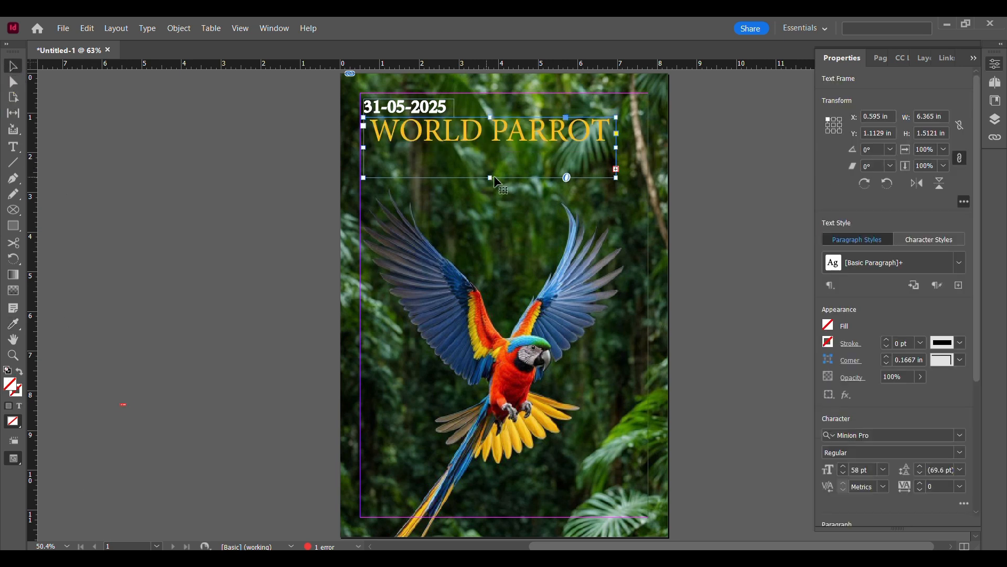
{"action": "left_click_drag", "start_coordinate": [493, 177], "coordinate": [492, 200]}
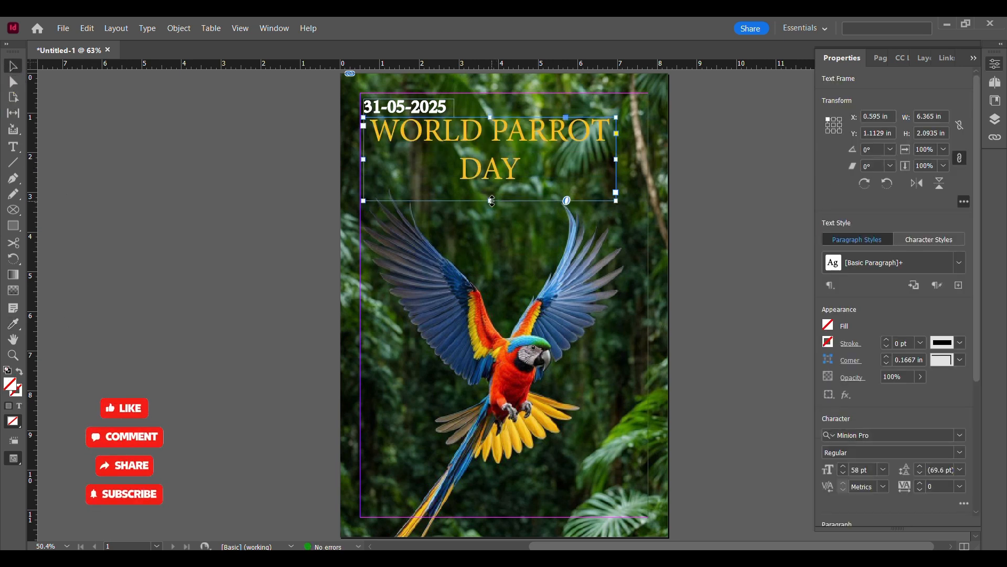
{"action": "left_click", "coordinate": [189, 212]}
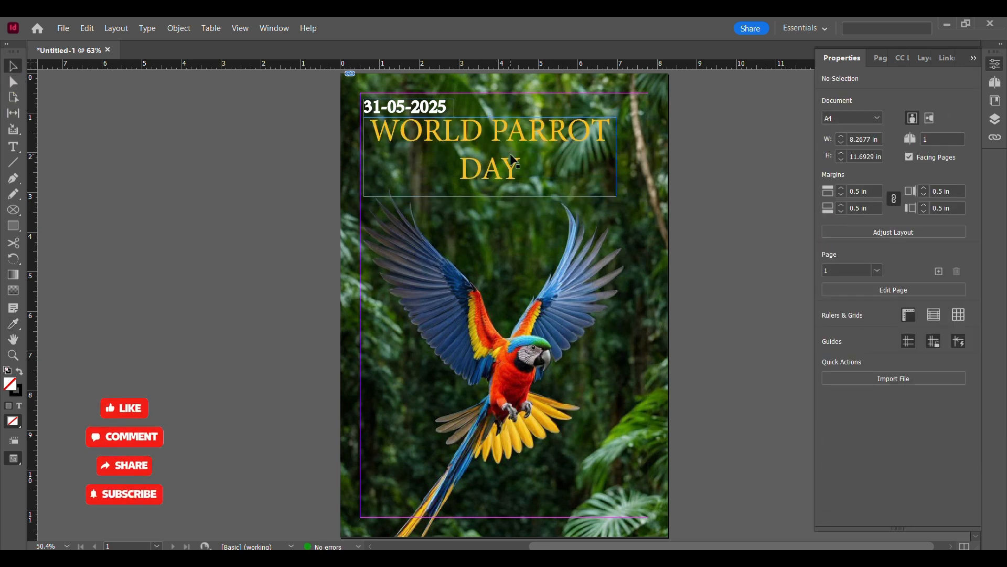
- Recolor the "WORLD PARROT DAY" title with the yellow (#edc120) sampled from the parrot's tail feathers
{"action": "double_click", "coordinate": [513, 172]}
{"action": "key", "text": "ctrl+a"}
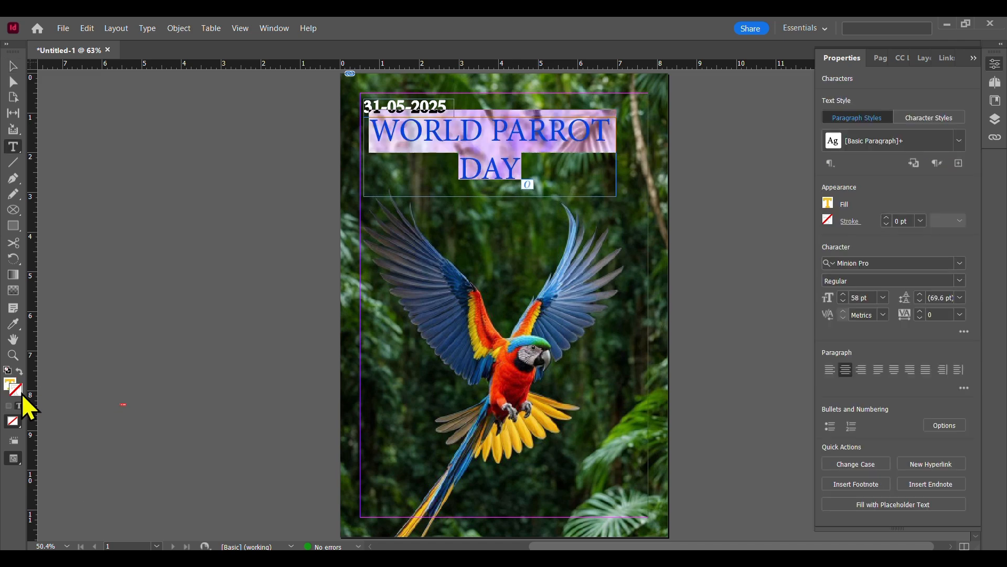
{"action": "double_click", "coordinate": [10, 384]}
{"action": "left_click", "coordinate": [273, 357]}
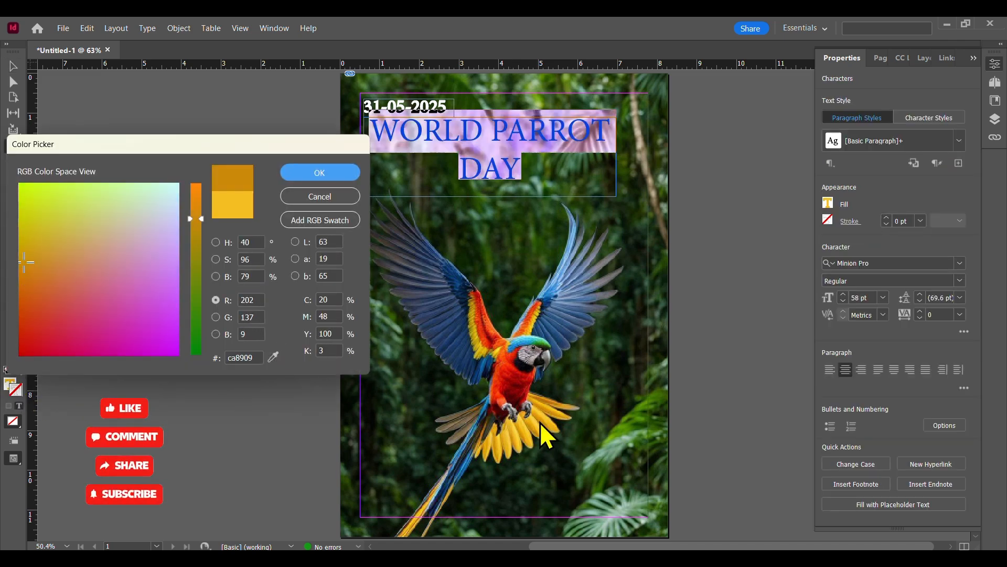
{"action": "left_click", "coordinate": [273, 357]}
{"action": "left_click", "coordinate": [521, 431]}
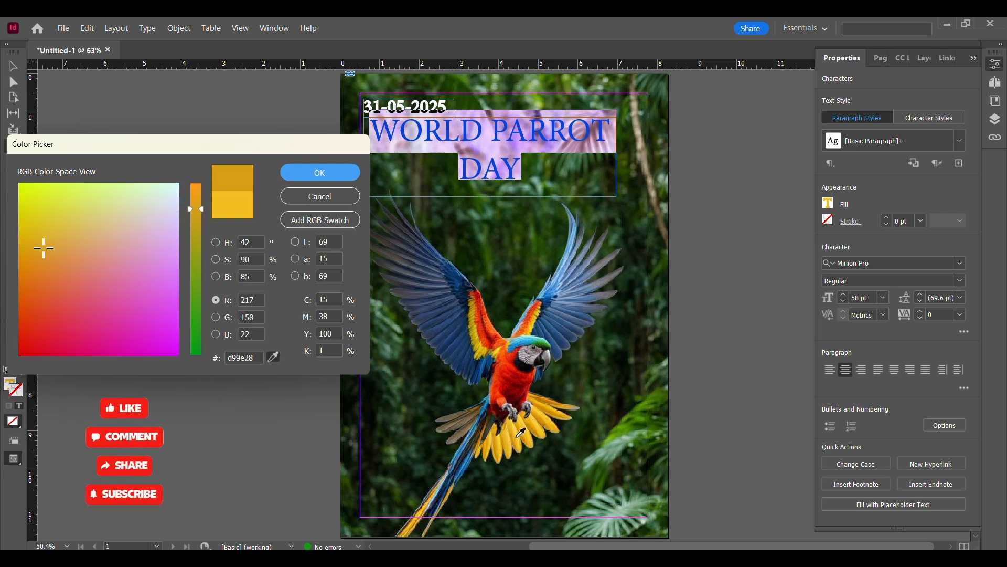
{"action": "left_click", "coordinate": [534, 419]}
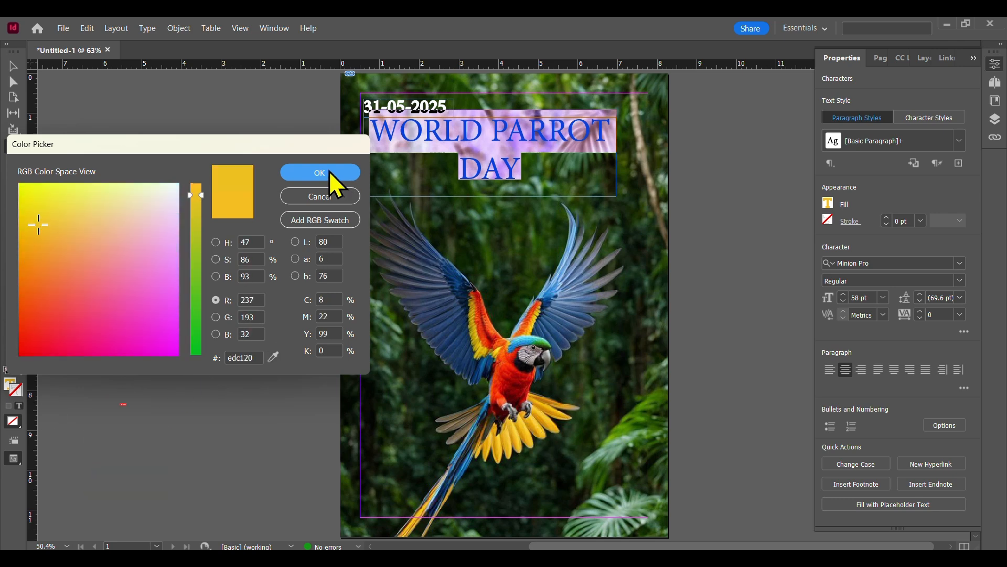
{"action": "left_click", "coordinate": [320, 173]}
{"action": "left_click", "coordinate": [13, 67]}
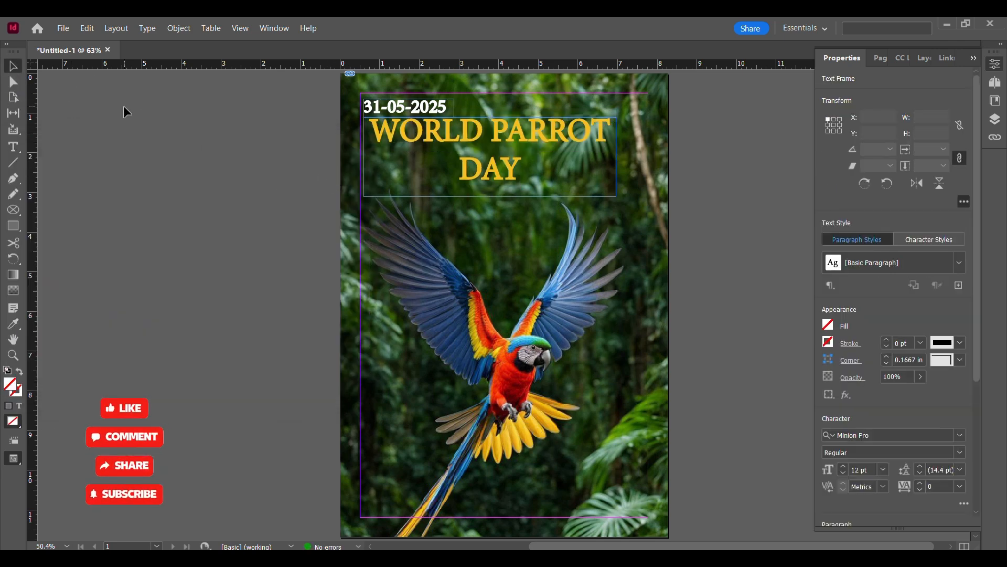
- Tighten the title's text frame around its two lines to about 6.33 by 1.67 in
{"action": "left_click", "coordinate": [777, 172]}
{"action": "left_click_drag", "start_coordinate": [490, 196], "coordinate": [490, 184]}
{"action": "left_click_drag", "start_coordinate": [616, 150], "coordinate": [614, 151]}
{"action": "left_click_drag", "start_coordinate": [367, 154], "coordinate": [372, 154]}
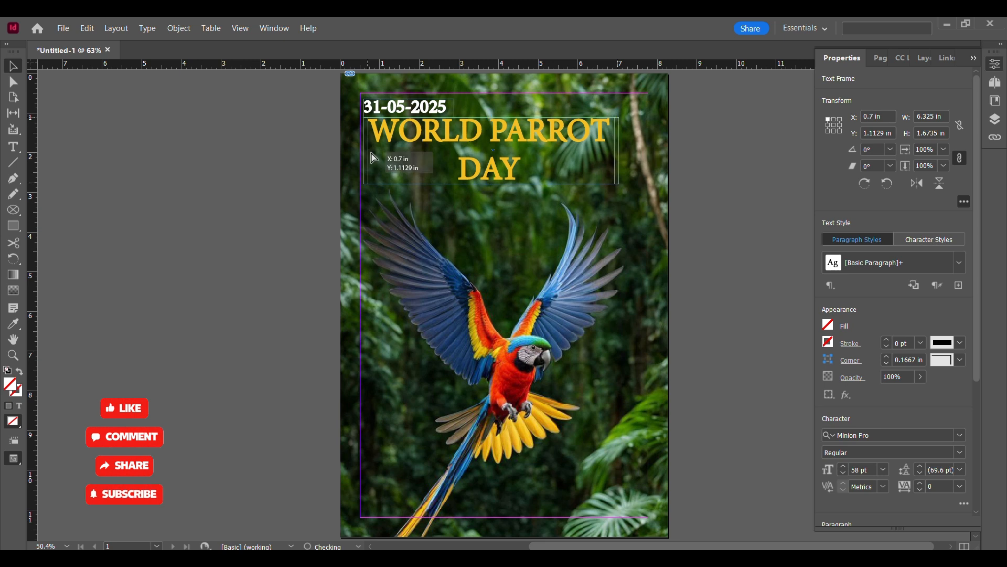
{"action": "left_click", "coordinate": [215, 152]}
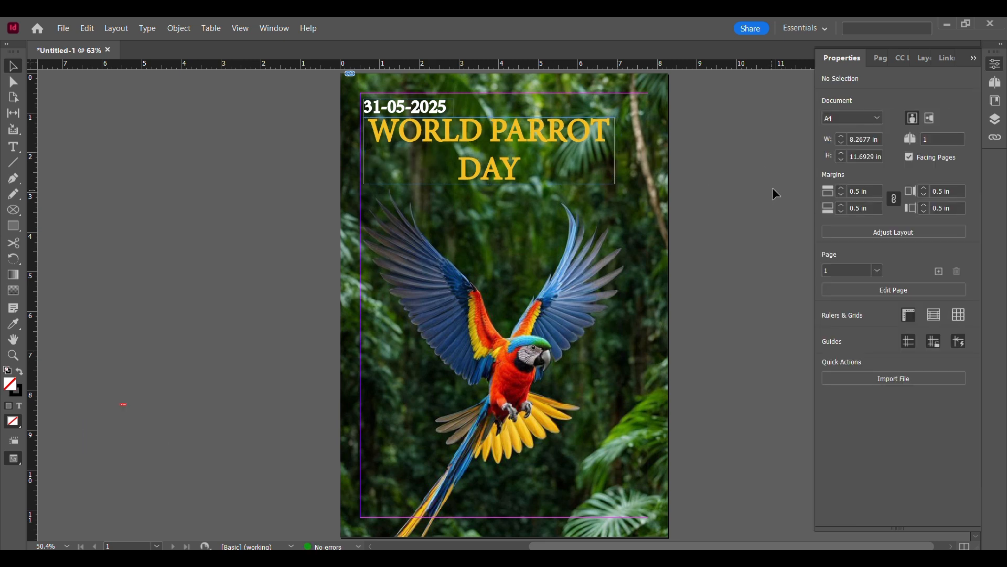
- Draw an ellipse about 4.08 by 8.55 in over the parrot's left-hand wing, filled blue-grey (#3f5473) at 55% opacity
{"action": "left_click_drag", "start_coordinate": [12, 227], "coordinate": [45, 253]}
{"action": "left_click_drag", "start_coordinate": [383, 299], "coordinate": [503, 537]}
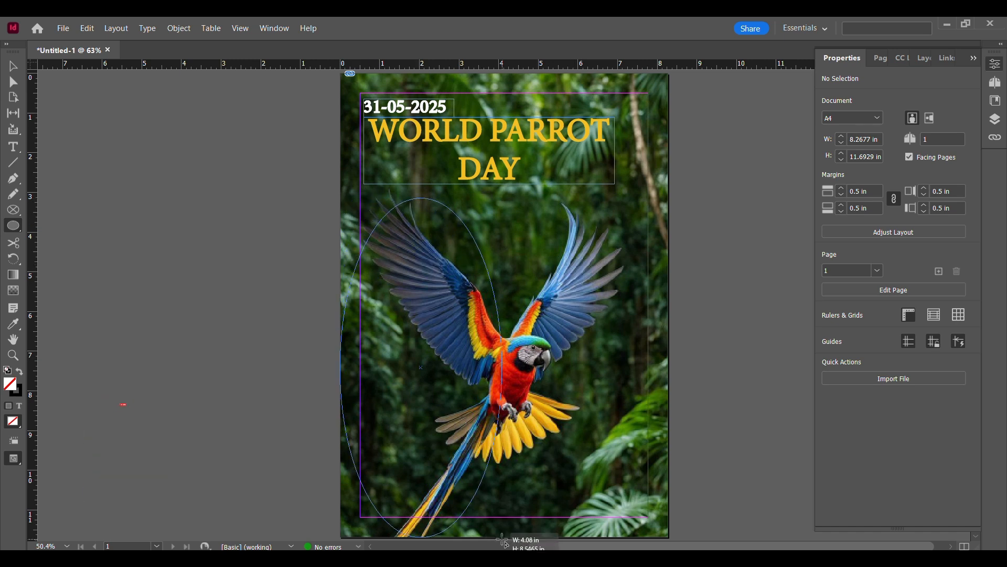
{"action": "double_click", "coordinate": [11, 387]}
{"action": "left_click_drag", "start_coordinate": [195, 242], "coordinate": [195, 311]}
{"action": "left_click", "coordinate": [90, 298]}
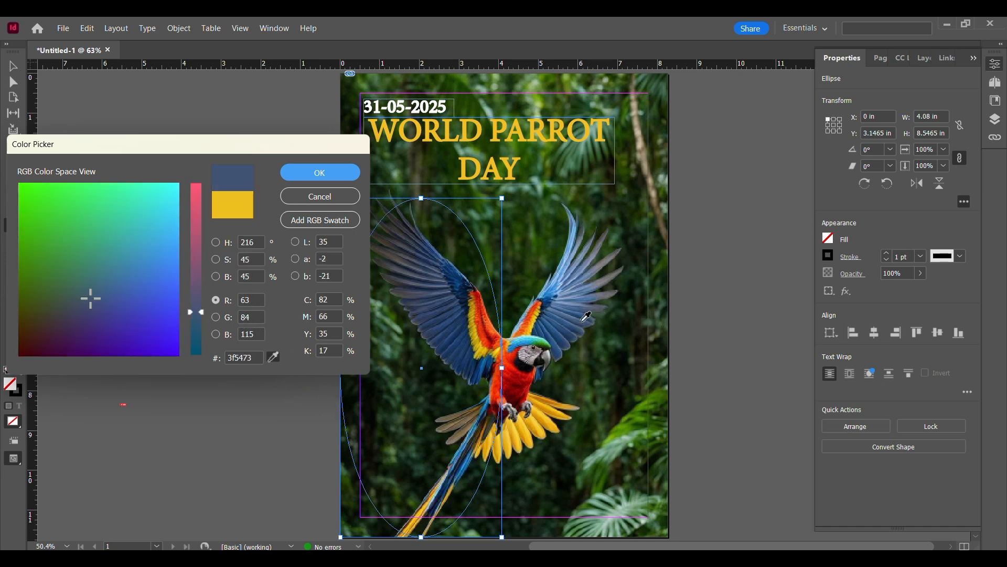
{"action": "left_click", "coordinate": [320, 172]}
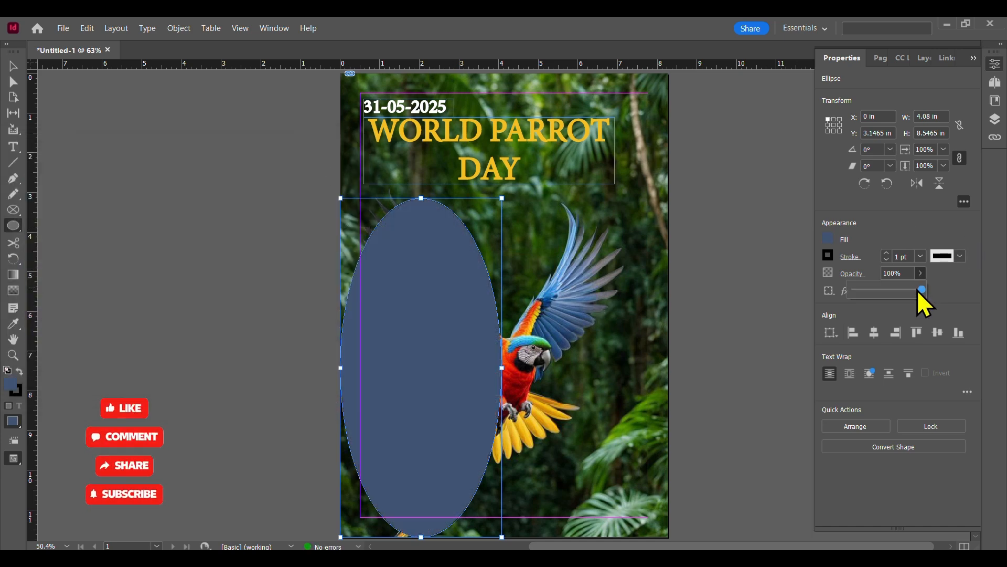
{"action": "left_click_drag", "start_coordinate": [922, 289], "coordinate": [891, 288]}
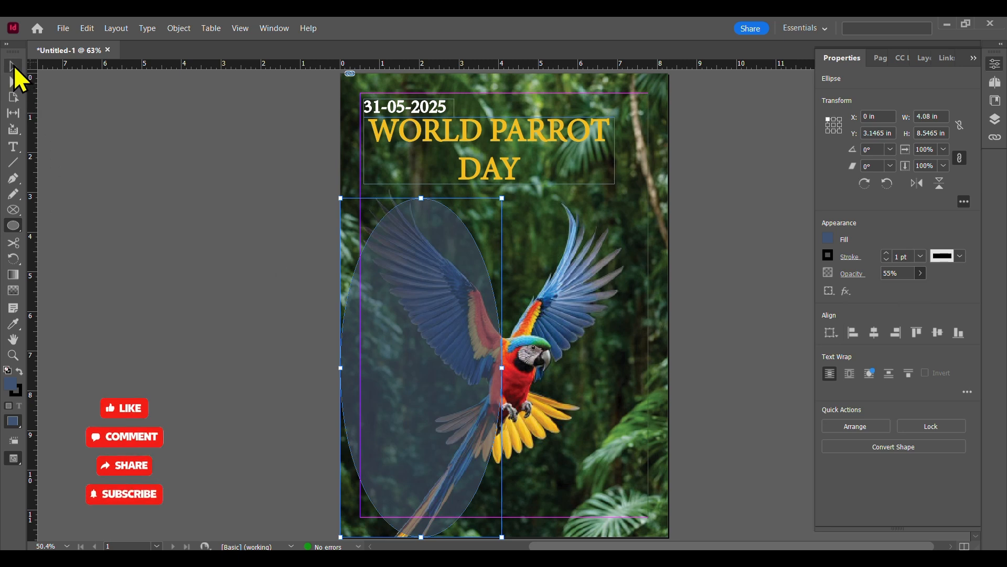
- Narrow the ellipse to about 3.58 in and stretch it to the full page height along the left page edge
{"action": "left_click", "coordinate": [14, 67]}
{"action": "left_click_drag", "start_coordinate": [340, 367], "coordinate": [360, 367]}
{"action": "left_click_drag", "start_coordinate": [431, 536], "coordinate": [430, 517]}
{"action": "mouse_move", "coordinate": [427, 367]}
{"action": "left_mouse_down"}
{"action": "mouse_move", "coordinate": [413, 341]}
{"action": "mouse_move", "coordinate": [408, 366]}
{"action": "left_mouse_up"}
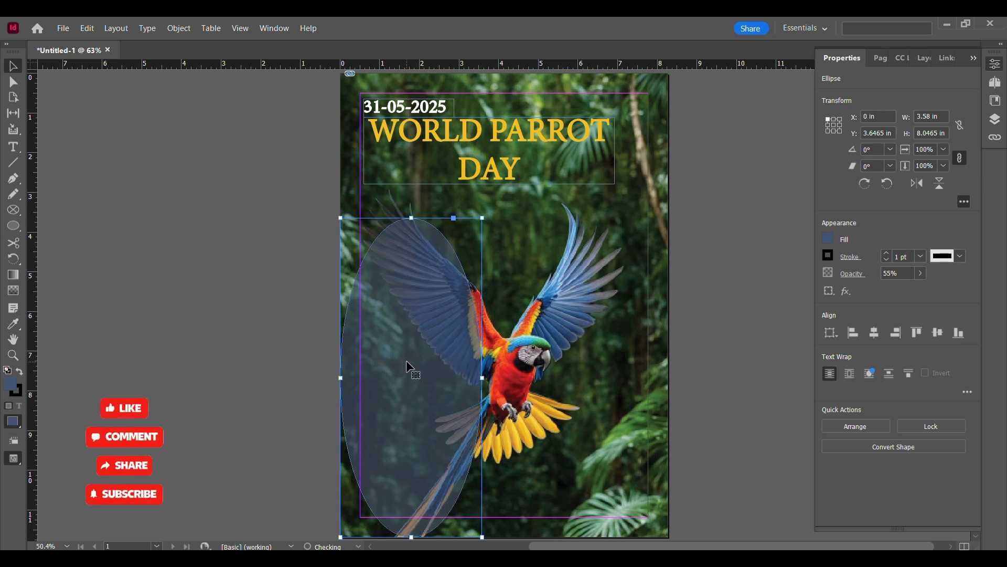
{"action": "left_click_drag", "start_coordinate": [412, 300], "coordinate": [422, 78]}
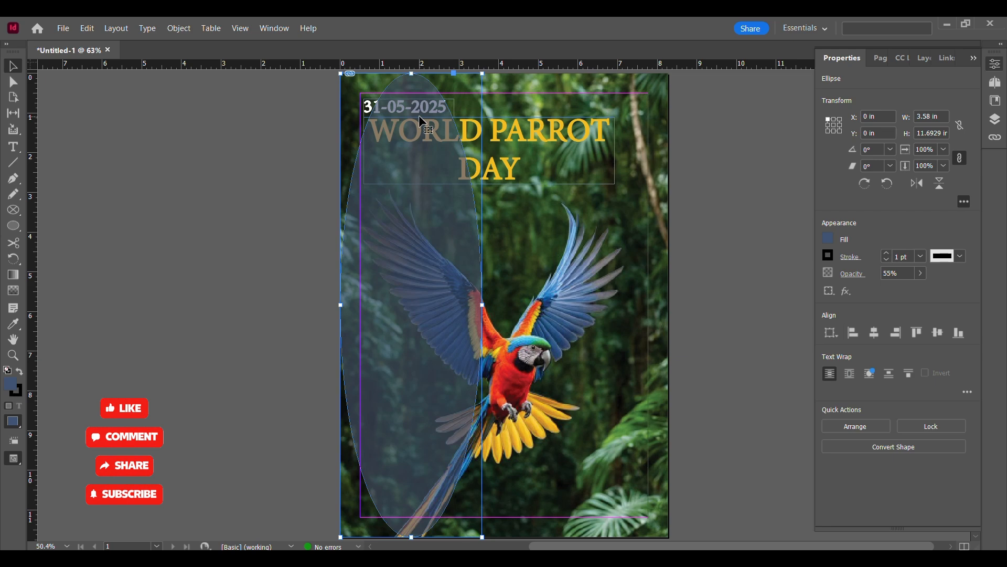
- Undo the ellipse together with its resizing and formatting
{"action": "key", "text": "ctrl+z"}
{"action": "key", "text": "ctrl+z"}
{"action": "key", "text": "ctrl+z"}
- Draw a full-height rectangle about 3.5 in wide along the page's left edge and fill it turquoise (#3fc6ce)
{"action": "left_click_drag", "start_coordinate": [13, 226], "coordinate": [40, 235]}
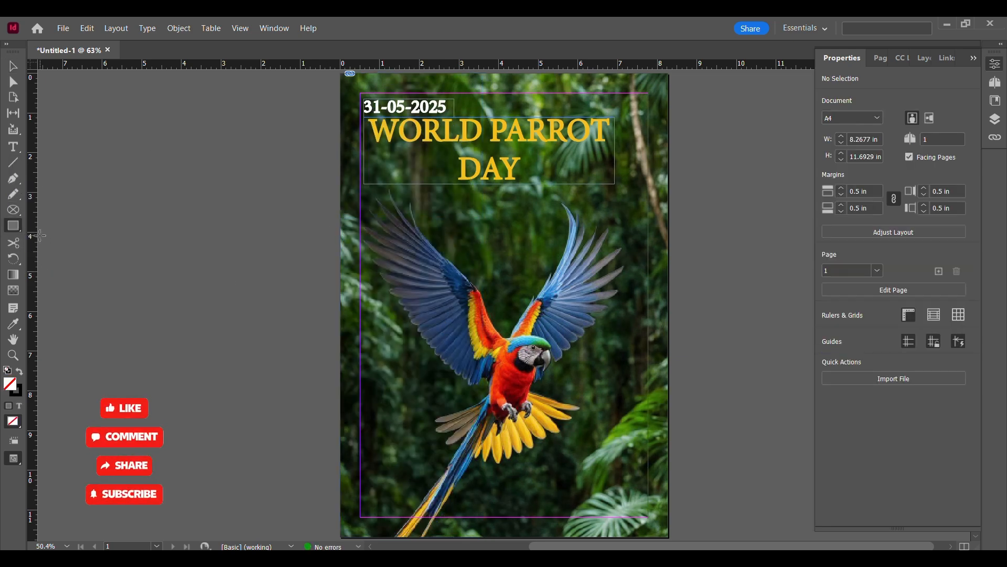
{"action": "scroll", "coordinate": [362, 92], "scroll_direction": "up", "scroll_amount": 1}
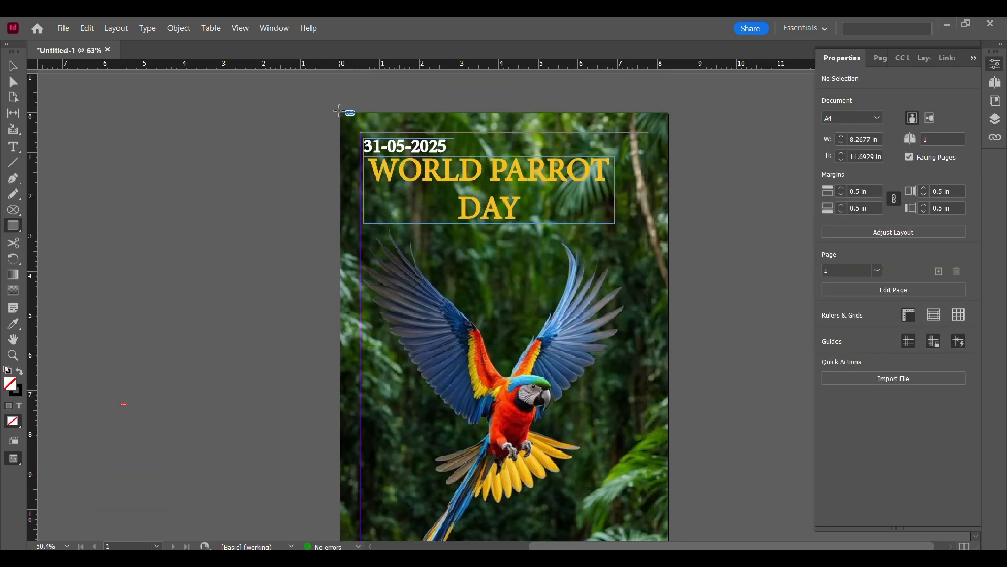
{"action": "left_click_drag", "start_coordinate": [341, 112], "coordinate": [479, 515]}
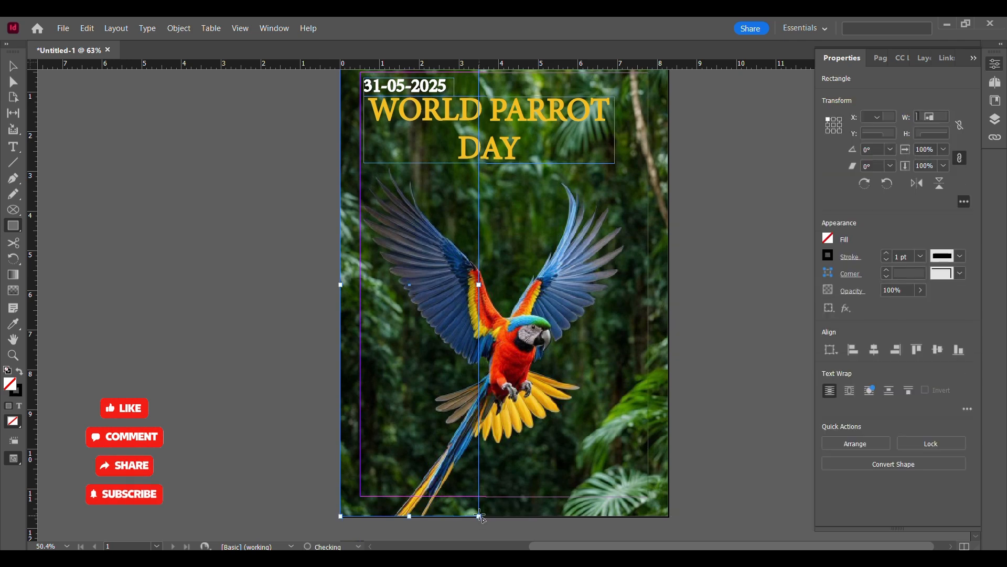
{"action": "double_click", "coordinate": [10, 387]}
{"action": "left_click", "coordinate": [144, 218]}
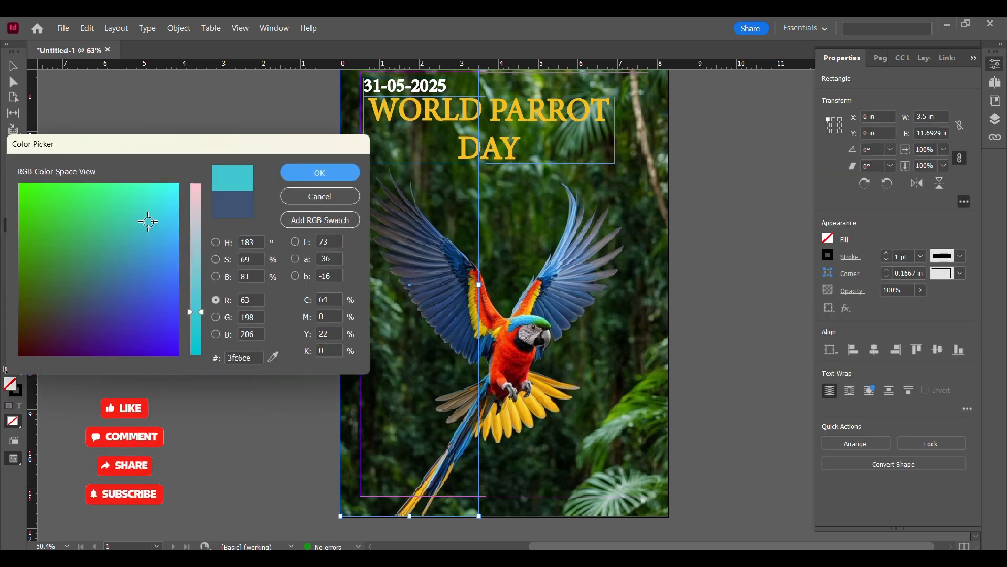
{"action": "left_click", "coordinate": [338, 175]}
- Set the turquoise rectangle's opacity to 30% and its stroke to [None]
{"action": "left_click", "coordinate": [920, 290]}
{"action": "left_click_drag", "start_coordinate": [920, 306], "coordinate": [875, 306]}
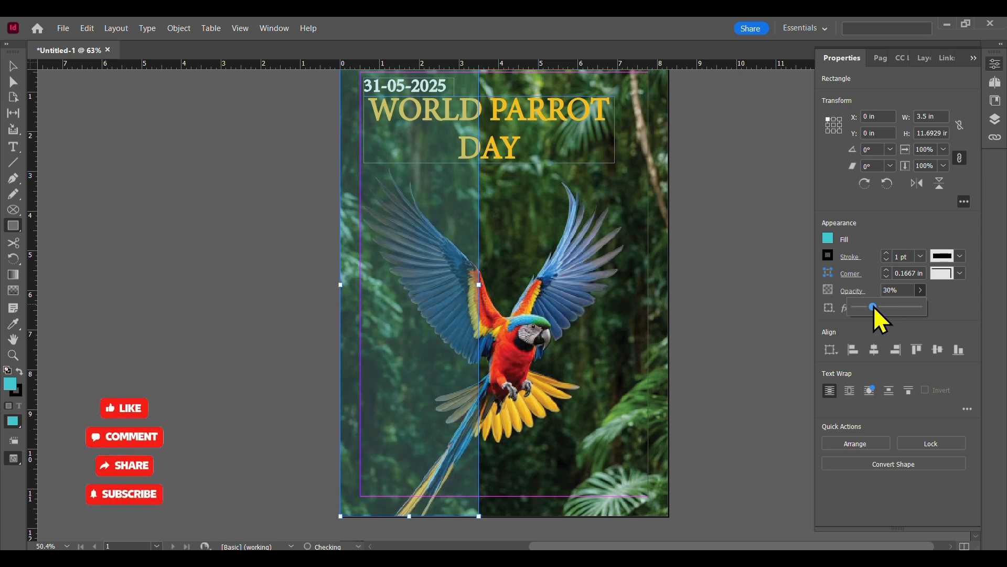
{"action": "left_click", "coordinate": [14, 65]}
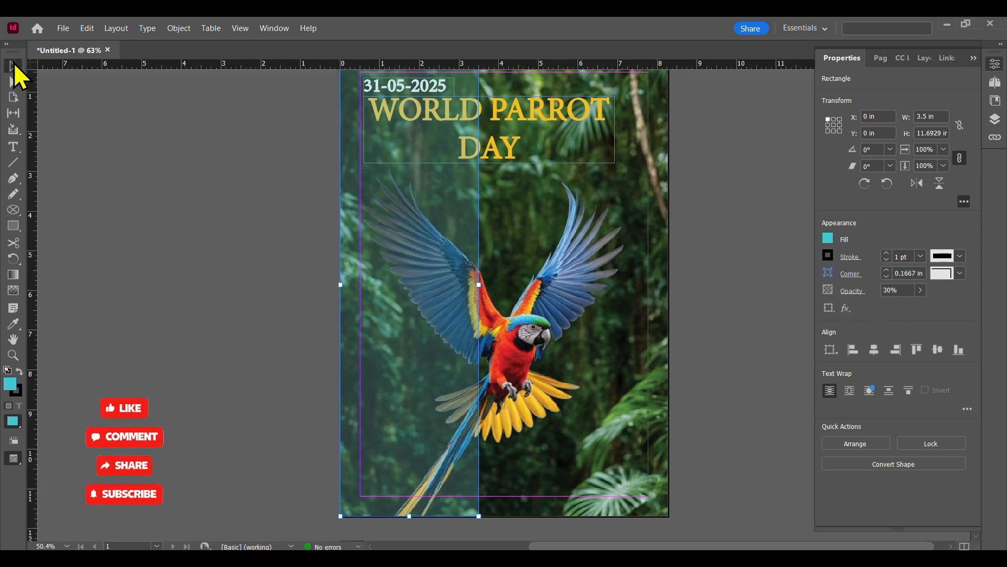
{"action": "left_click", "coordinate": [829, 255]}
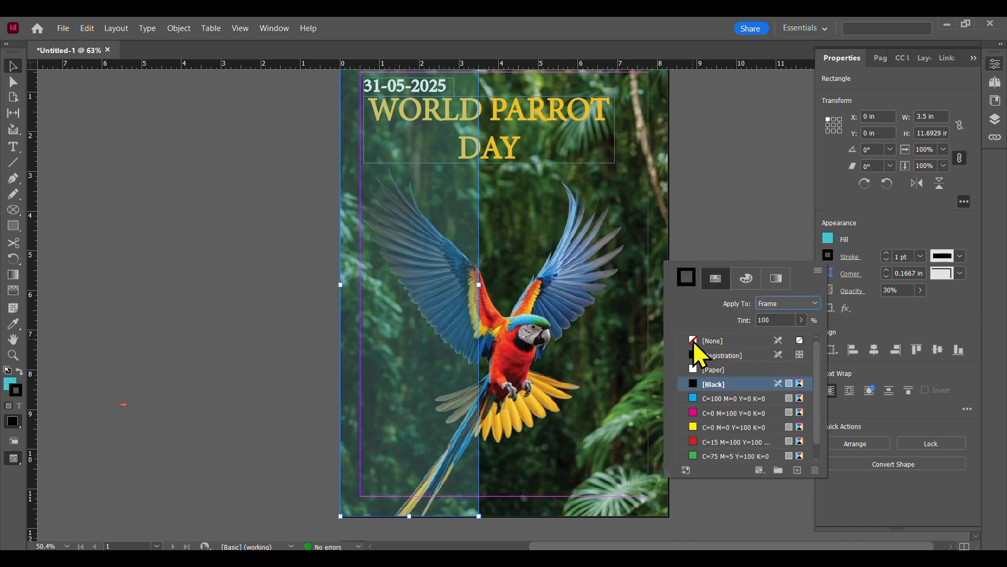
{"action": "left_click", "coordinate": [693, 339]}
{"action": "left_click", "coordinate": [759, 258]}
- Move the rectangle below the title and date but above download.jpg in the Layer 1 stacking order
{"action": "scroll", "coordinate": [758, 257], "scroll_direction": "up", "scroll_amount": 1}
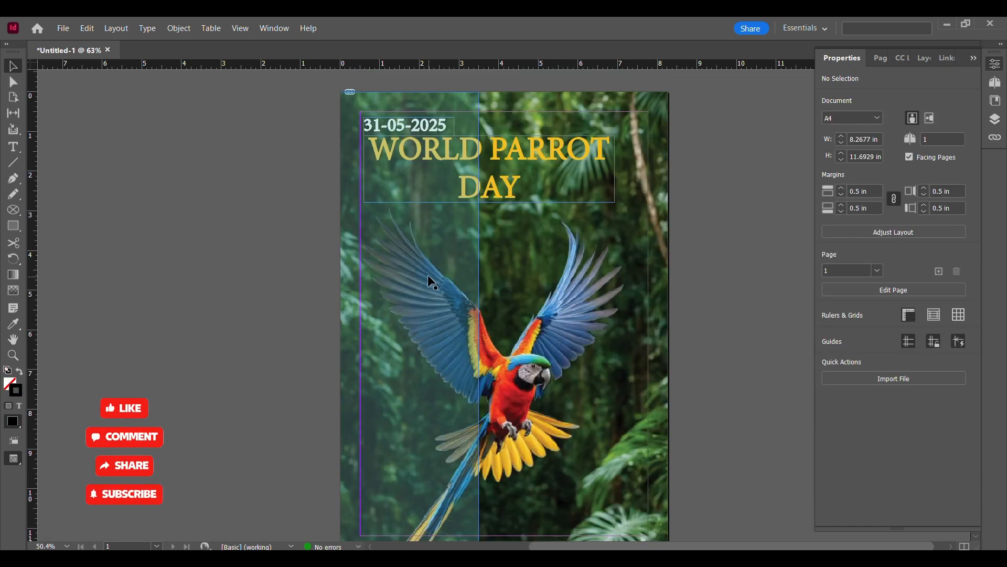
{"action": "left_click", "coordinate": [557, 152]}
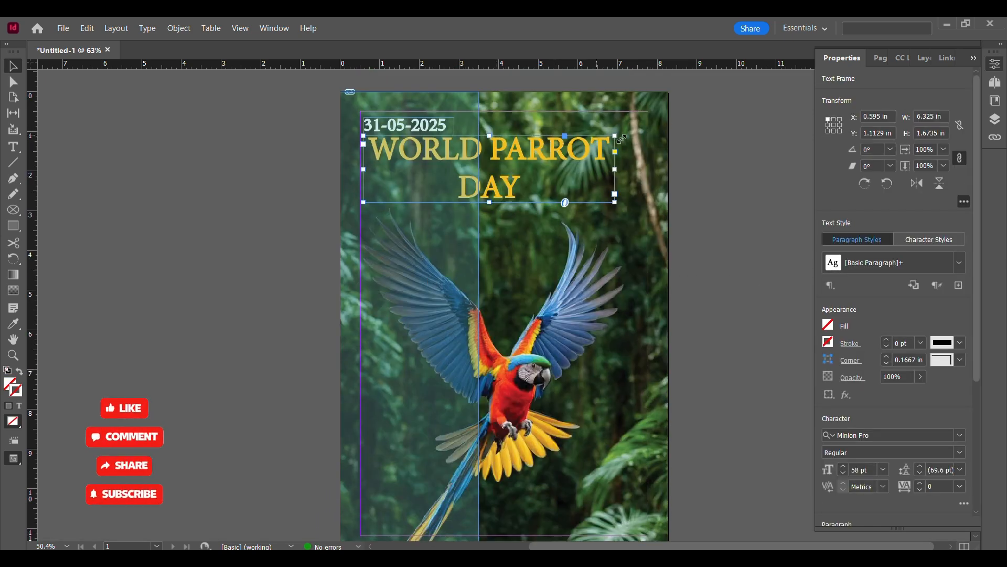
{"action": "left_click", "coordinate": [376, 121]}
{"action": "left_click_drag", "start_coordinate": [275, 107], "coordinate": [487, 160]}
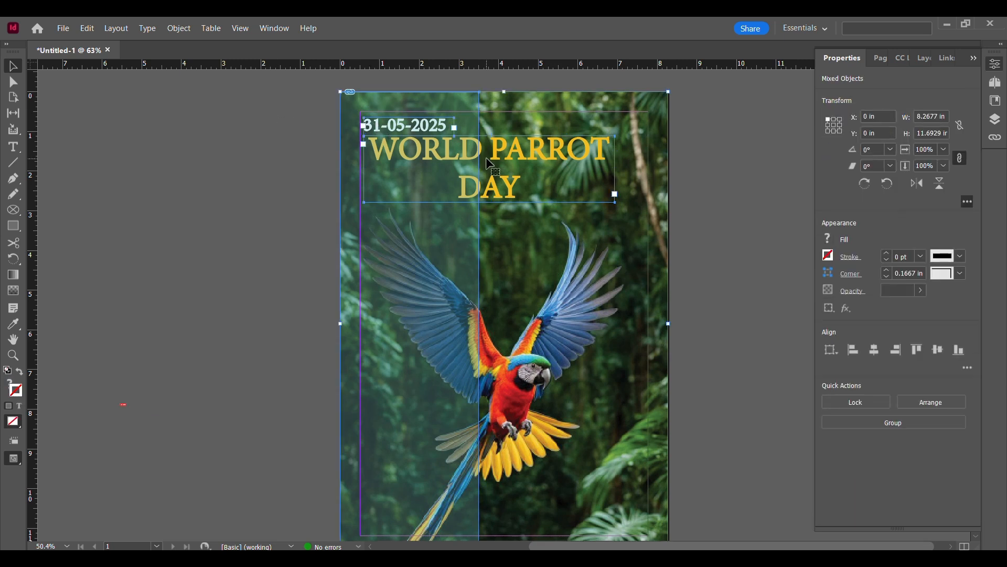
{"action": "left_click", "coordinate": [739, 108]}
{"action": "left_click", "coordinate": [924, 58]}
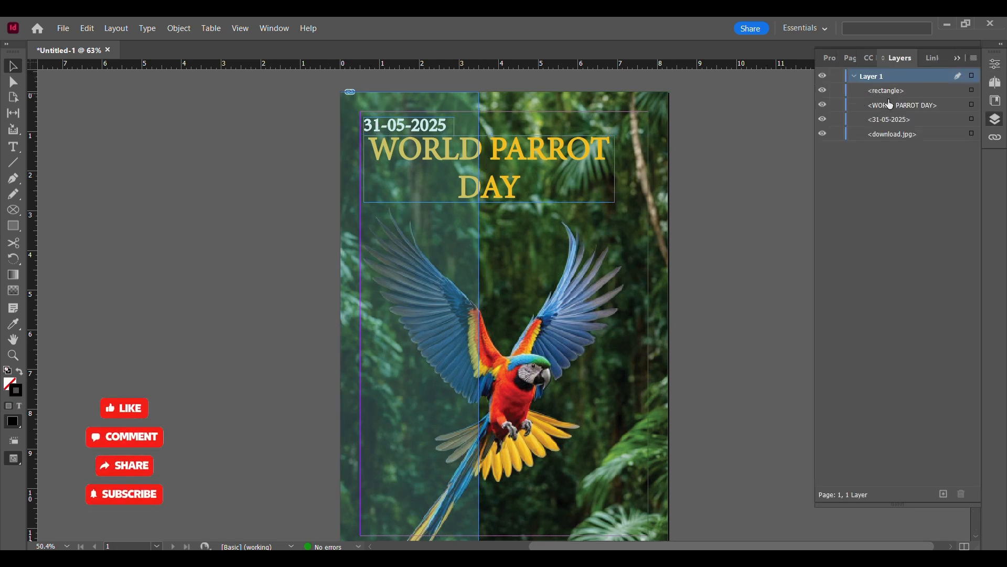
{"action": "left_click", "coordinate": [888, 91]}
{"action": "left_click_drag", "start_coordinate": [888, 91], "coordinate": [892, 127]}
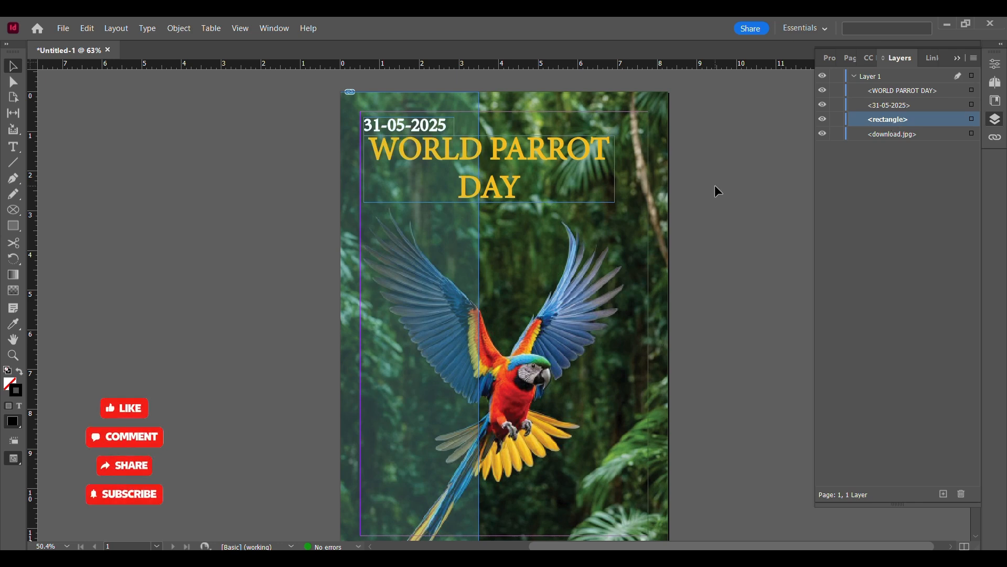
{"action": "left_click", "coordinate": [957, 58]}
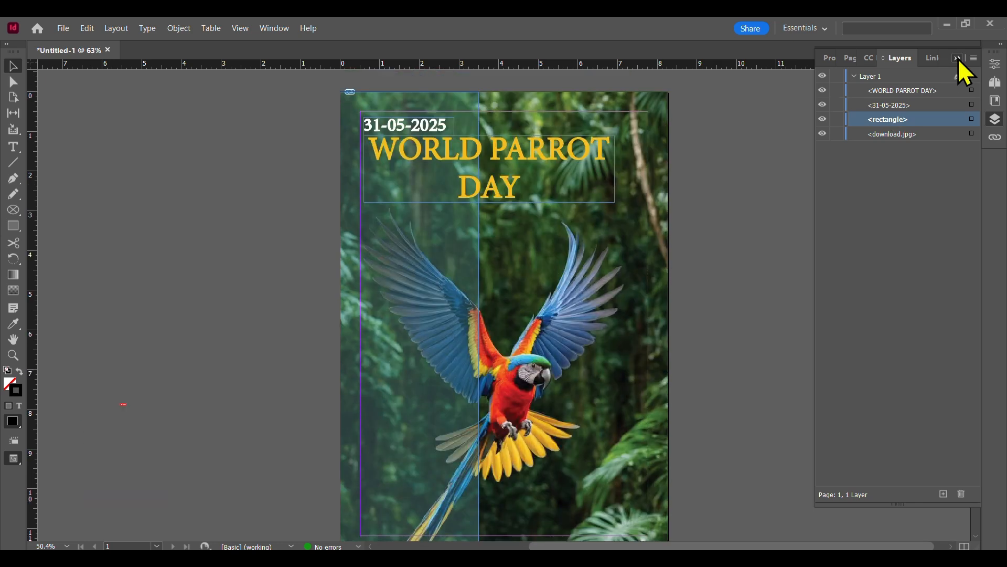
- Create a text frame about 2.5 by 1 in below the title with two lines: "LET YOUR LIFESTYLR" and "ENRICH PARROT'S LIFE"
{"action": "scroll", "coordinate": [700, 177], "scroll_direction": "down", "scroll_amount": 2}
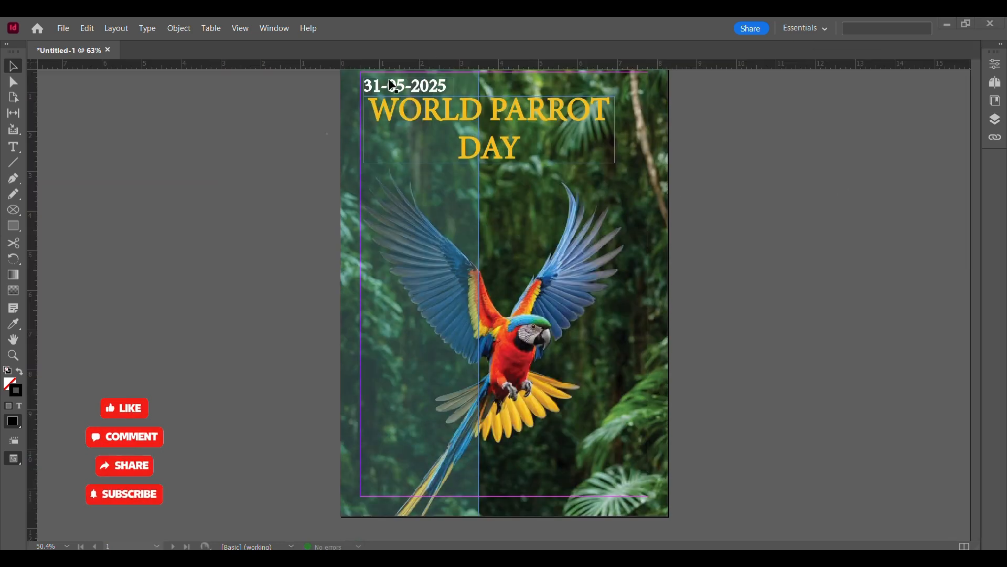
{"action": "left_click", "coordinate": [13, 146]}
{"action": "left_click_drag", "start_coordinate": [367, 174], "coordinate": [465, 212]}
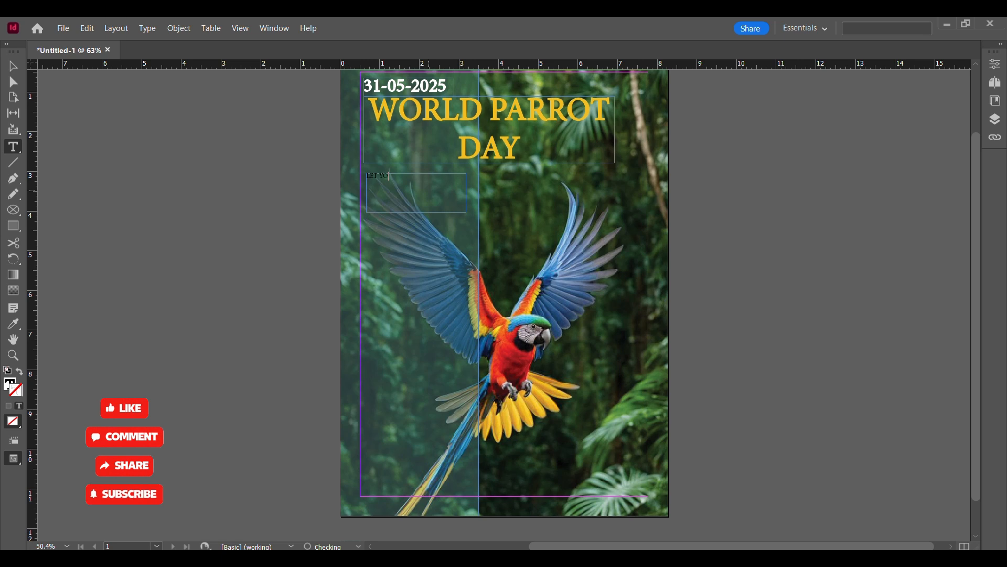
{"action": "type", "text": "LET YOUR LIFESTYLE"}
{"action": "key", "text": "Return"}
{"action": "type", "text": "ENRICH PARROT"}
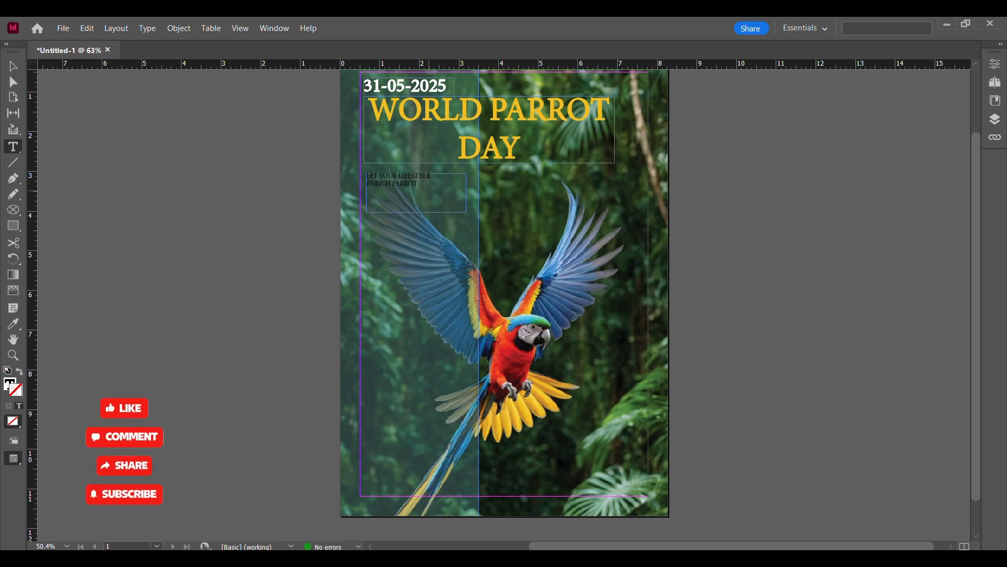
{"action": "type", "text": "'S LIFE"}
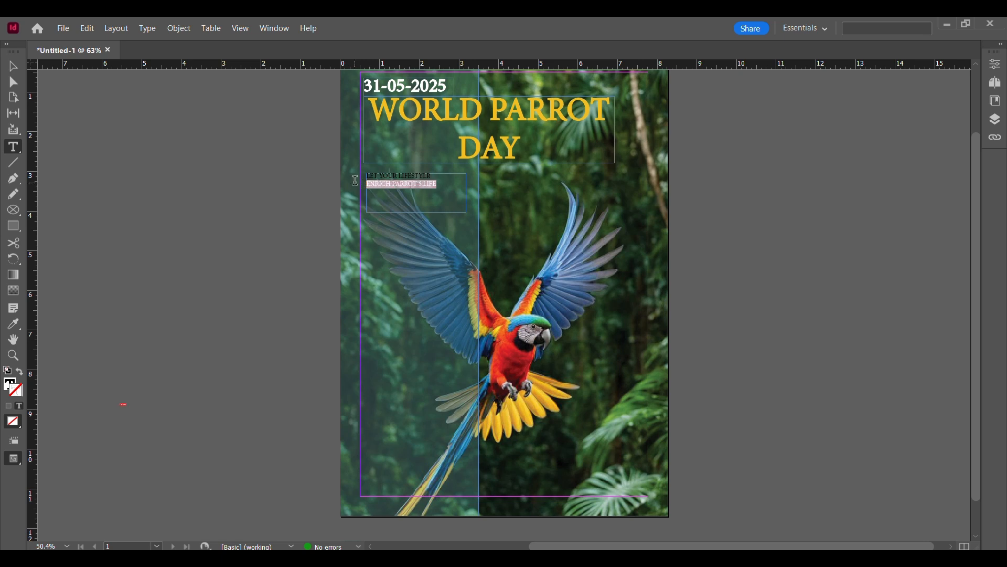
- Set all of the slogan text to 36 pt
{"action": "key", "text": "ctrl+a"}
{"action": "left_click", "coordinate": [995, 64]}
{"action": "left_click", "coordinate": [884, 297]}
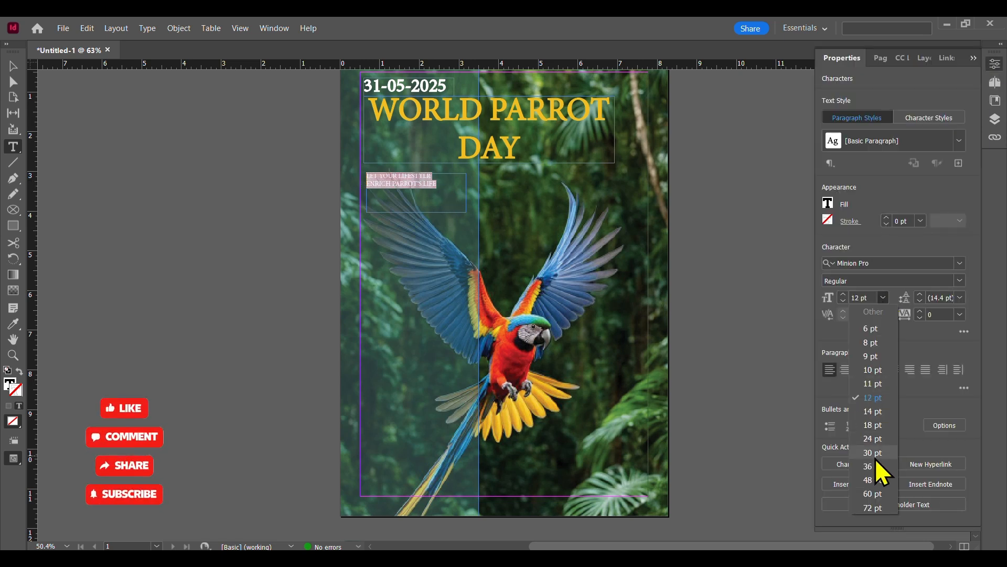
{"action": "left_click", "coordinate": [877, 470]}
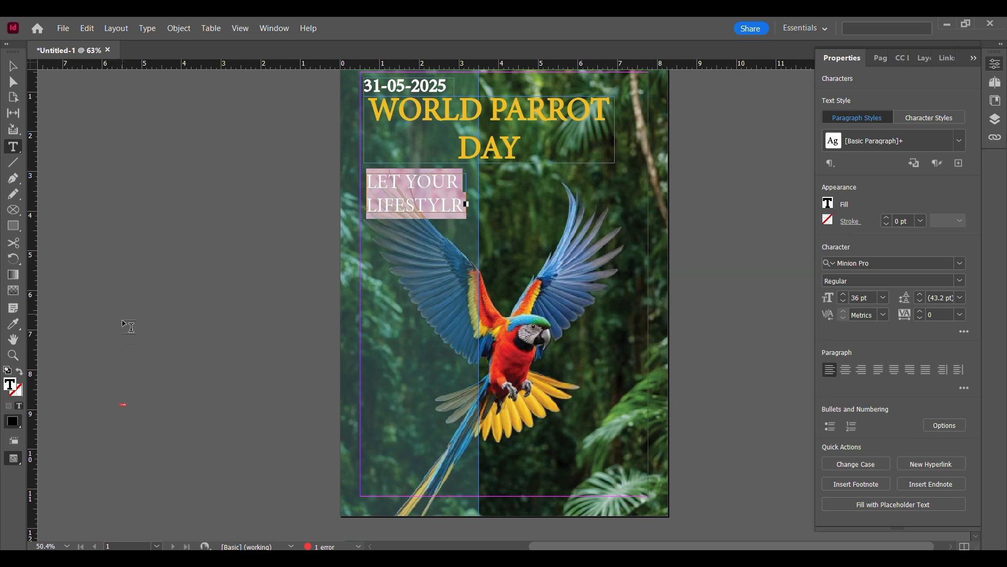
- Fill the slogan text with the blue-grey (#576d8d) sampled from the parrot's wing
{"action": "double_click", "coordinate": [10, 386]}
{"action": "left_click", "coordinate": [273, 356]}
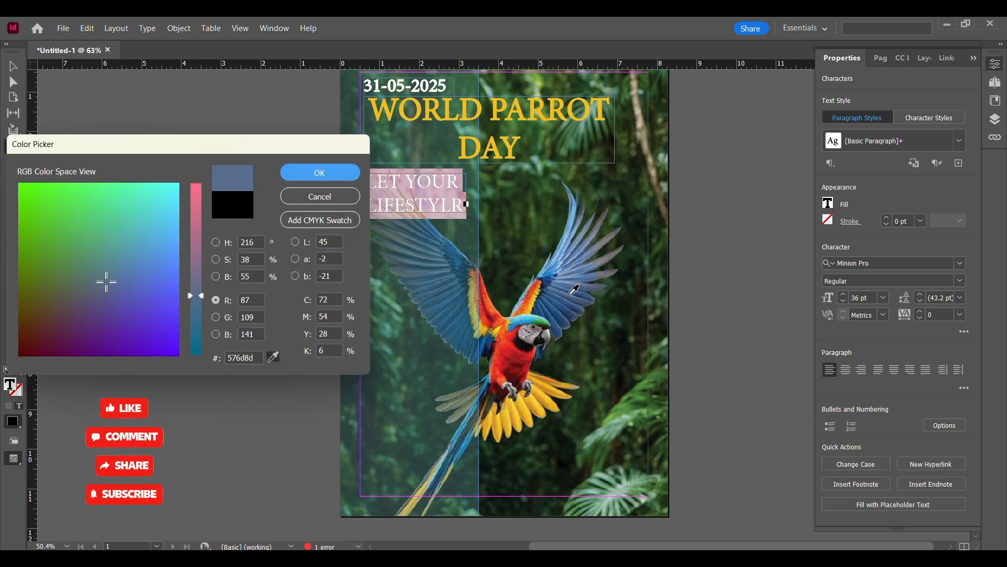
{"action": "left_click", "coordinate": [315, 175]}
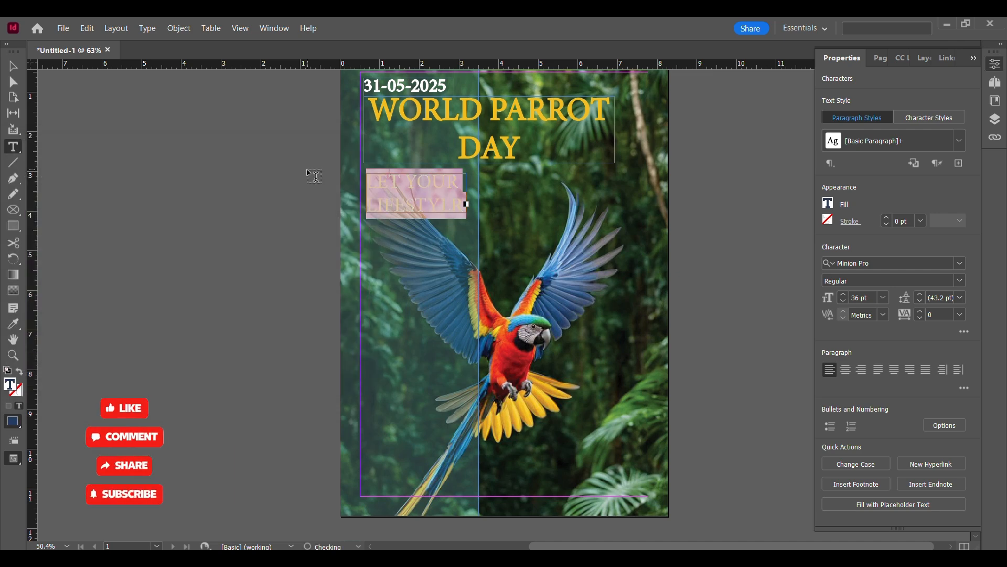
- Copy the golden-yellow title's text formatting onto the slogan with the Eyedropper
{"action": "left_click", "coordinate": [14, 322]}
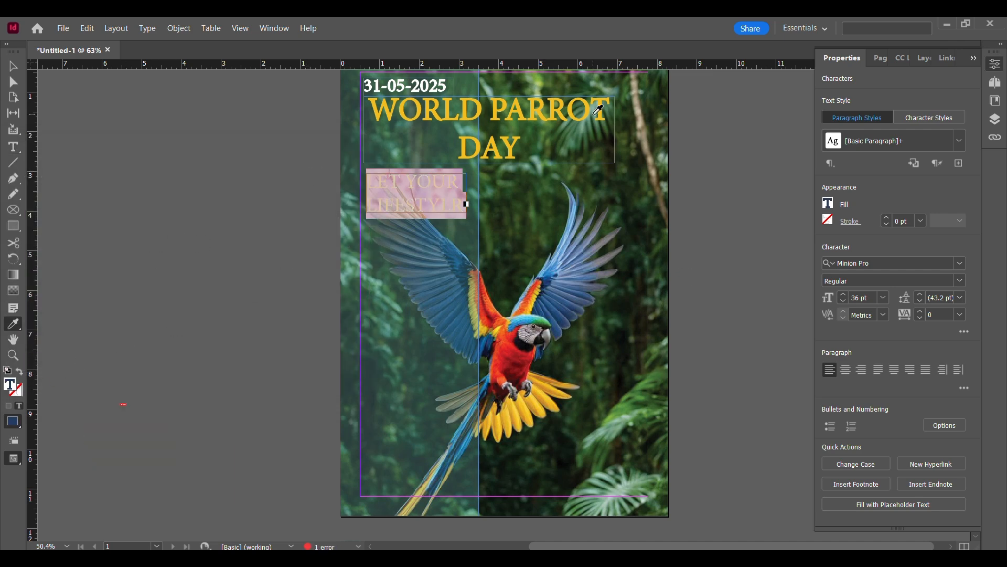
{"action": "left_click", "coordinate": [557, 111]}
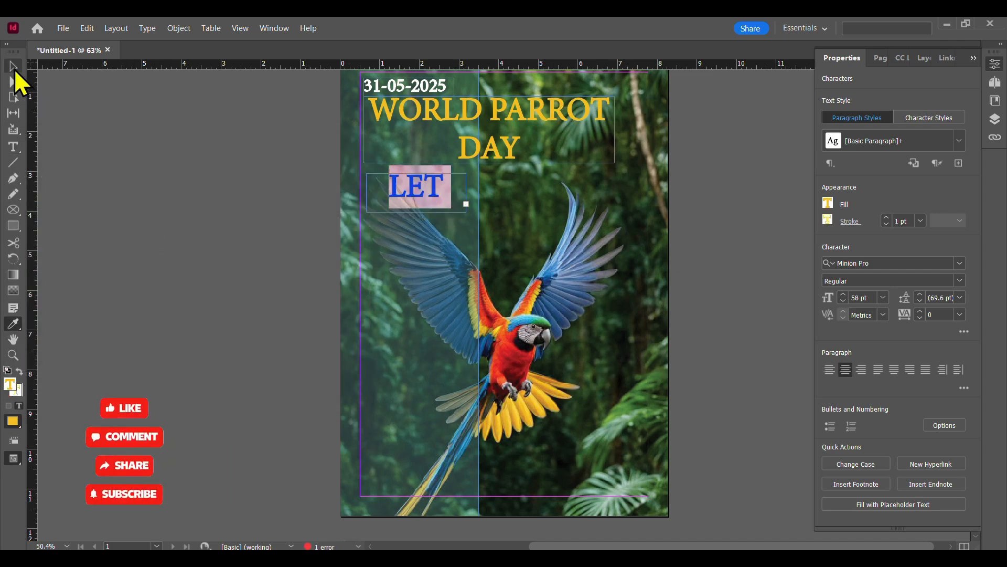
{"action": "left_click", "coordinate": [14, 68]}
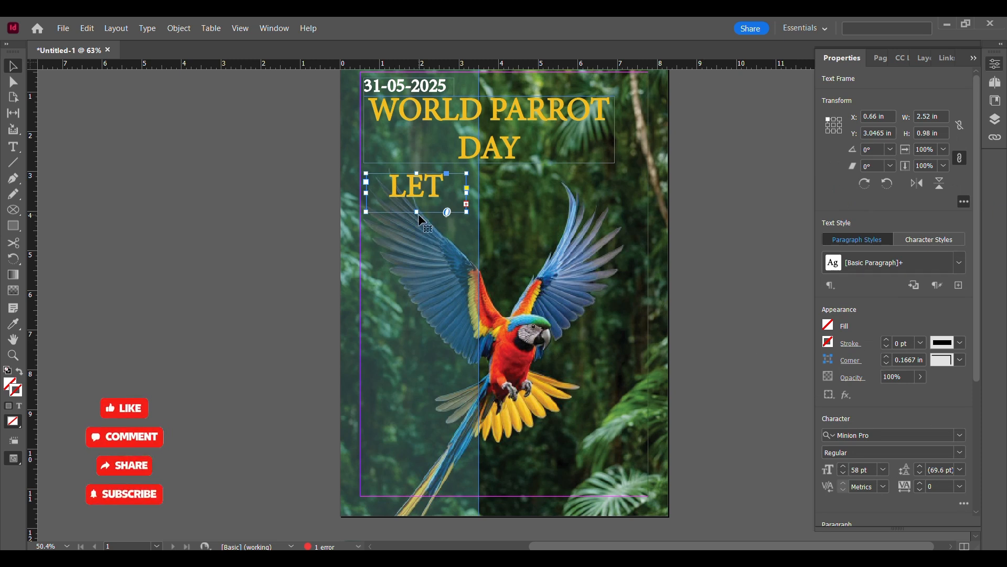
- Enlarge the slogan's text frame to about 3.49 by 7.5 in and shift it toward the page's left edge
{"action": "left_click_drag", "start_coordinate": [419, 369], "coordinate": [419, 482]}
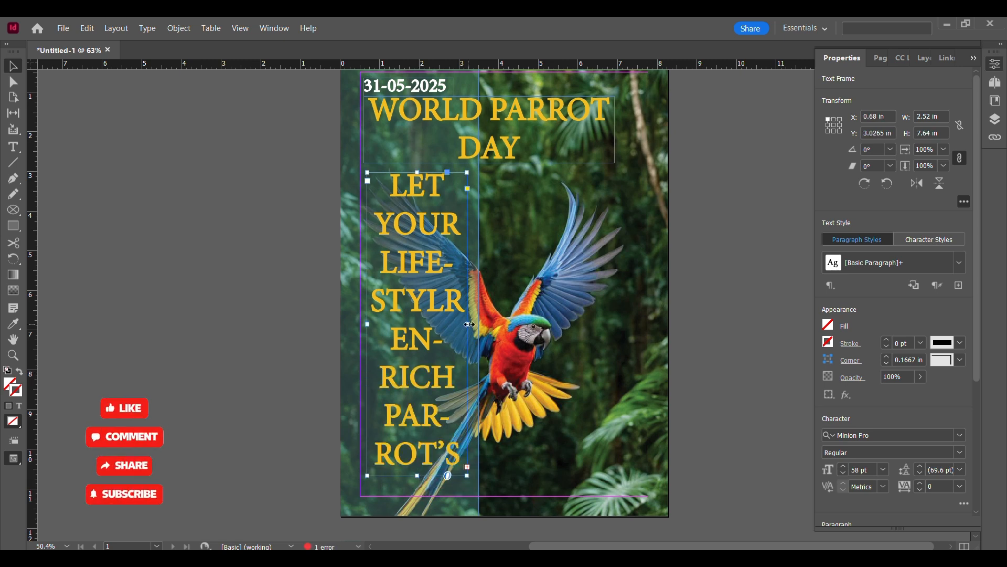
{"action": "left_click_drag", "start_coordinate": [468, 325], "coordinate": [505, 326]}
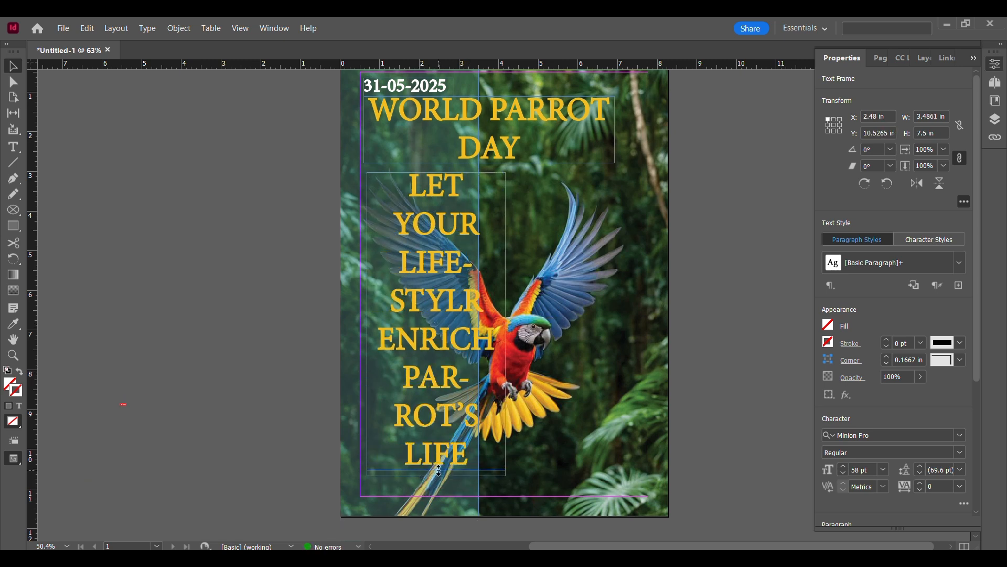
{"action": "key", "text": "shift+Left"}
{"action": "key", "text": "shift+Left"}
{"action": "key", "text": "shift+Left"}
{"action": "left_click", "coordinate": [204, 306]}
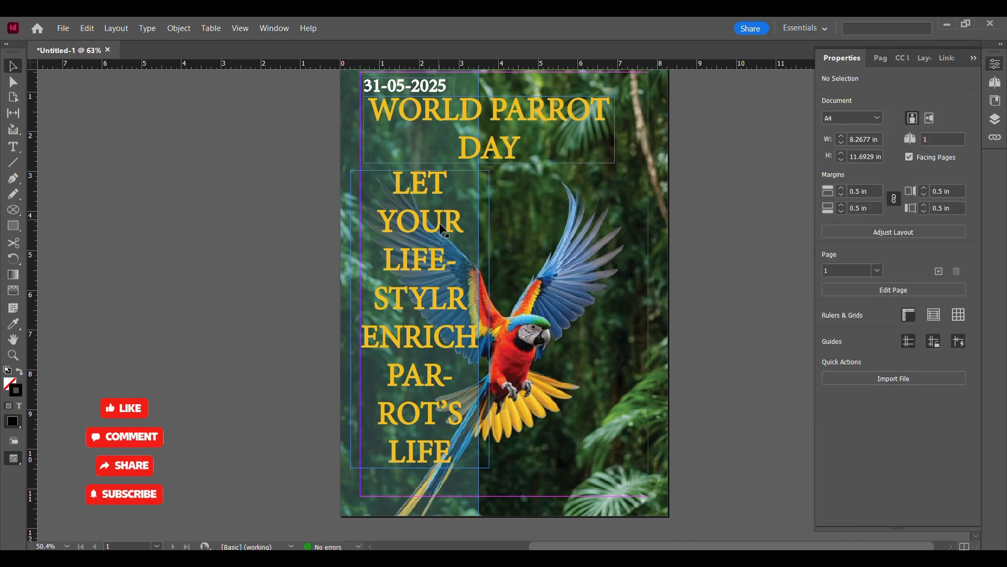
- Reduce the slogan's font size to 54 pt
{"action": "left_click", "coordinate": [439, 179]}
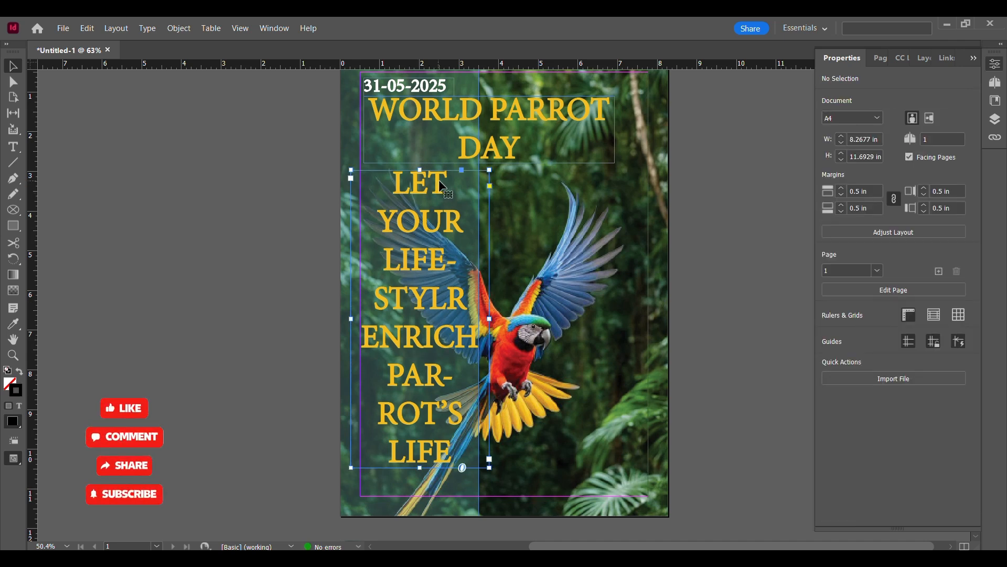
{"action": "left_click", "coordinate": [843, 473]}
{"action": "left_click", "coordinate": [843, 473]}
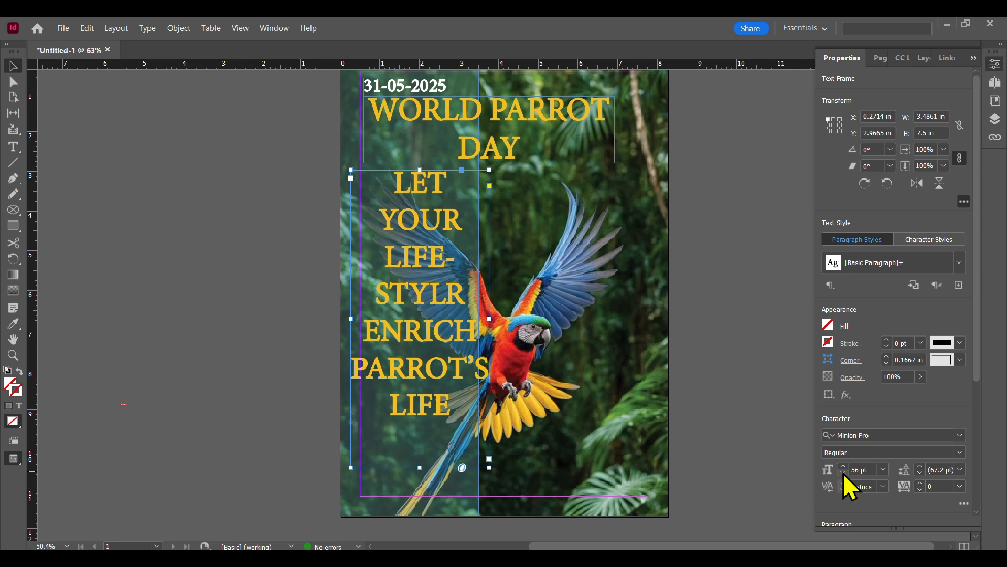
{"action": "left_click", "coordinate": [842, 472]}
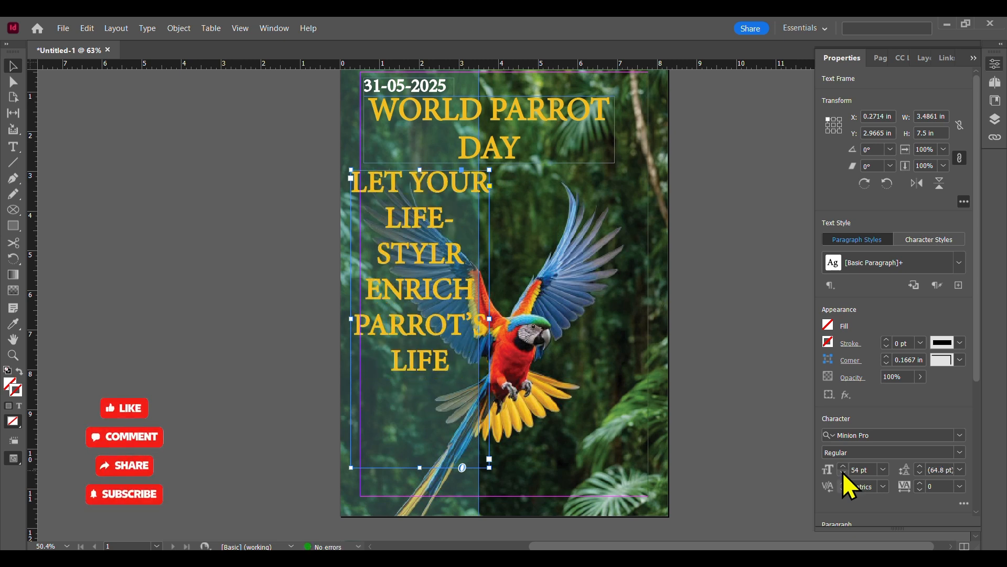
- Shorten the slogan frame to about 6.66 in high and align its left edge with the page margin at 0.5 in
{"action": "left_click_drag", "start_coordinate": [423, 469], "coordinate": [423, 434]}
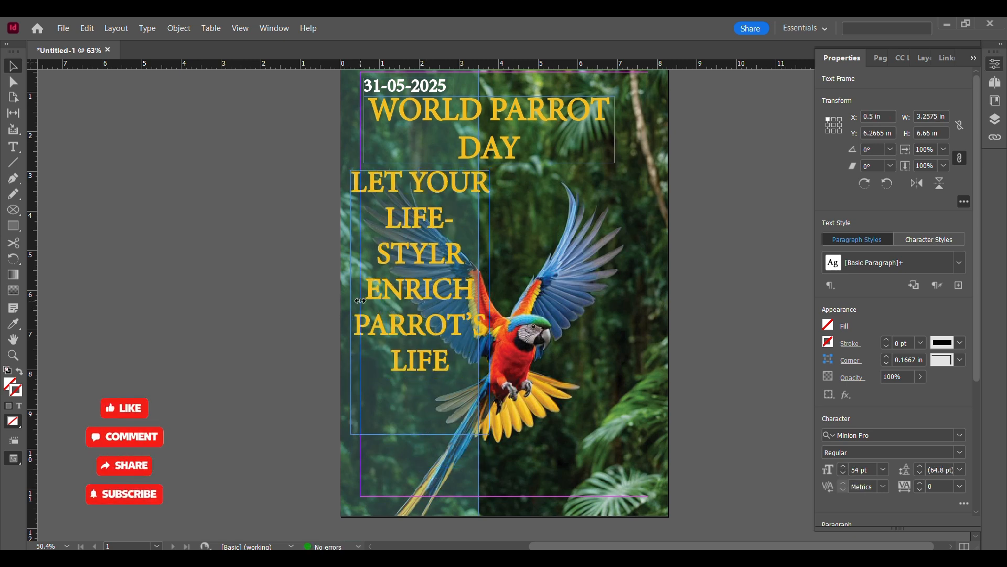
{"action": "mouse_move", "coordinate": [351, 303]}
{"action": "left_mouse_down"}
{"action": "mouse_move", "coordinate": [360, 300]}
{"action": "mouse_move", "coordinate": [351, 300]}
{"action": "left_mouse_up"}
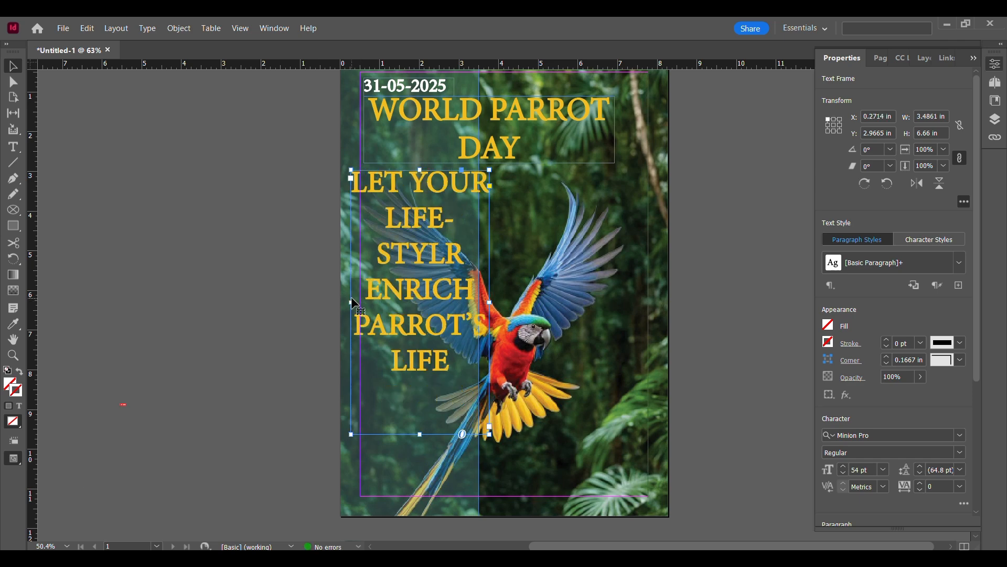
{"action": "left_click_drag", "start_coordinate": [427, 265], "coordinate": [427, 261]}
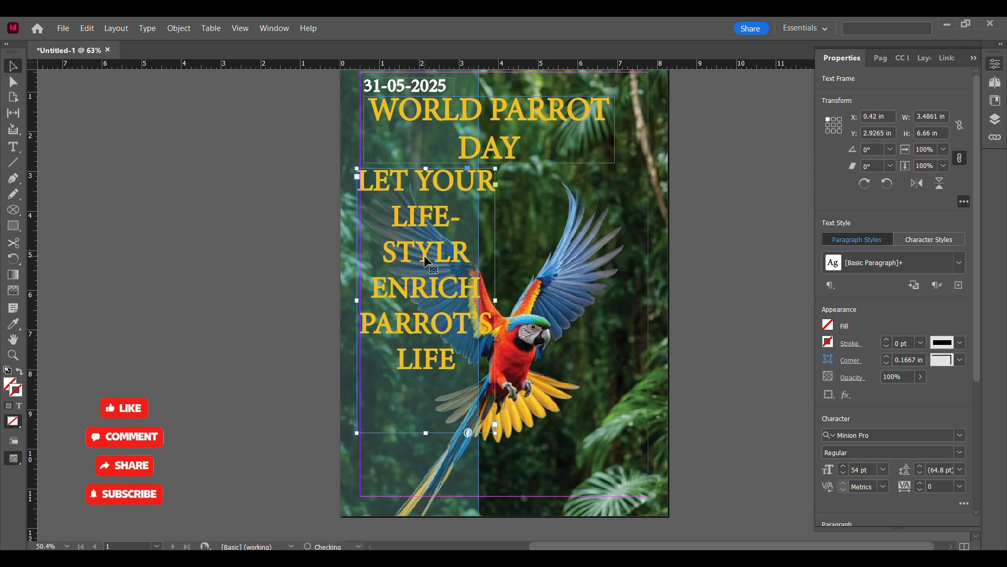
- Widen the translucent turquoise rectangle to about 3.98 in, level with the slogan frame's right edge
{"action": "left_click", "coordinate": [416, 467]}
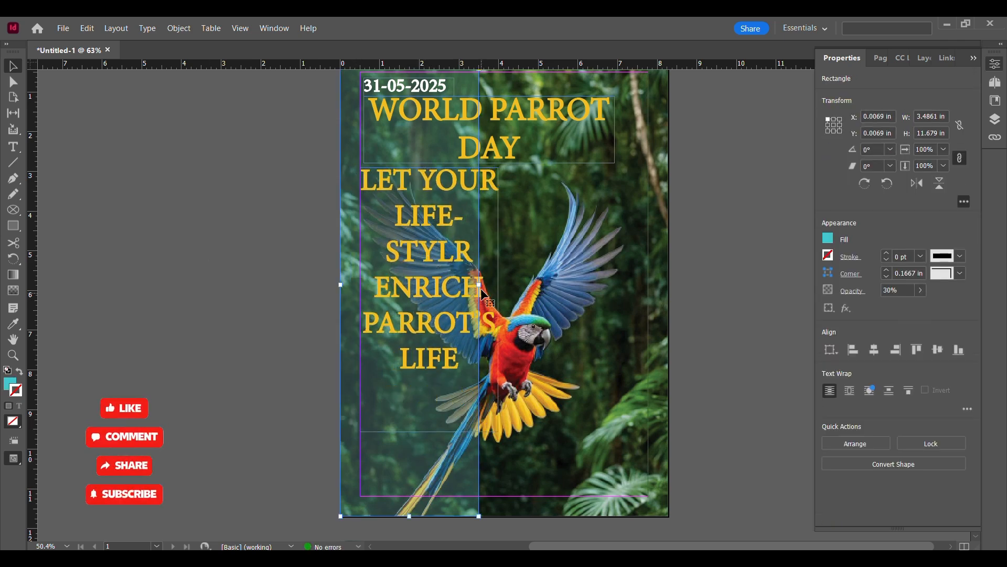
{"action": "left_click_drag", "start_coordinate": [478, 294], "coordinate": [499, 282]}
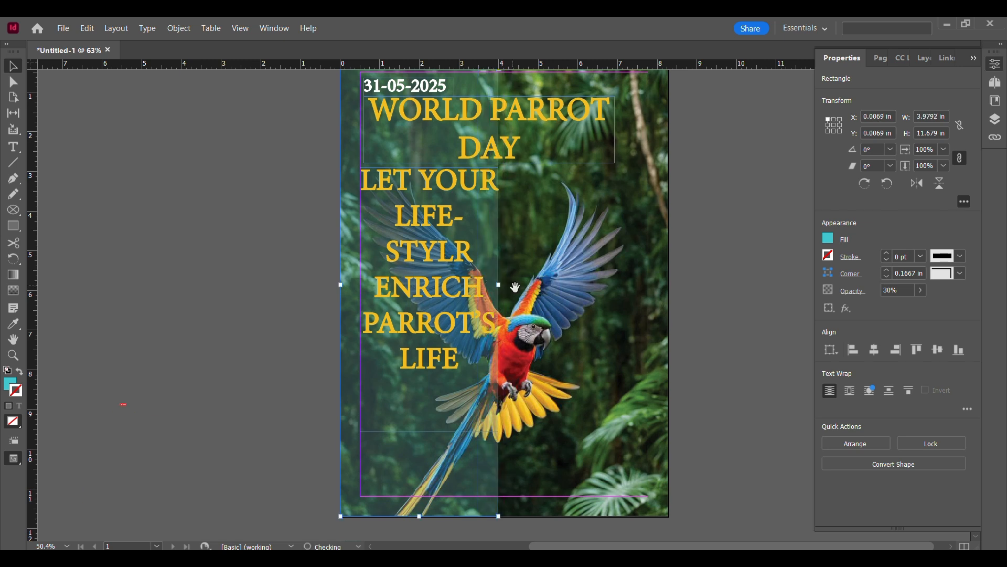
{"action": "left_click", "coordinate": [293, 262]}
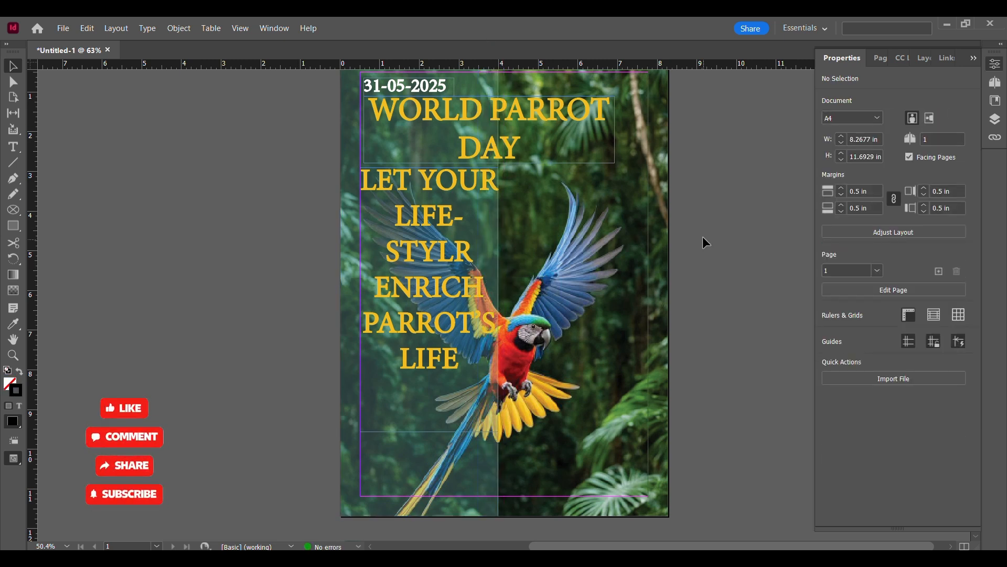
{"action": "left_click", "coordinate": [444, 262]}
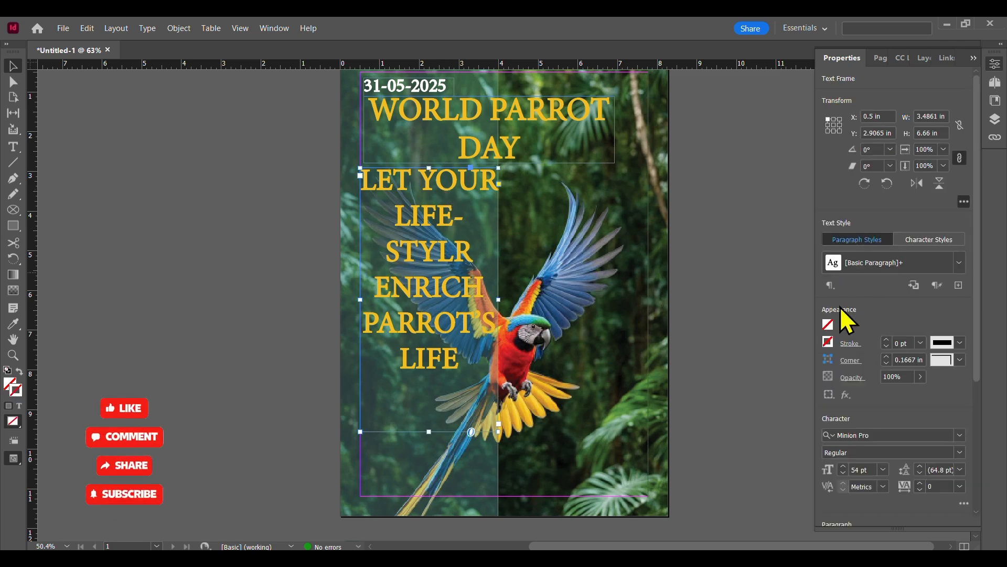
{"action": "left_click", "coordinate": [828, 325]}
{"action": "left_click", "coordinate": [693, 439]}
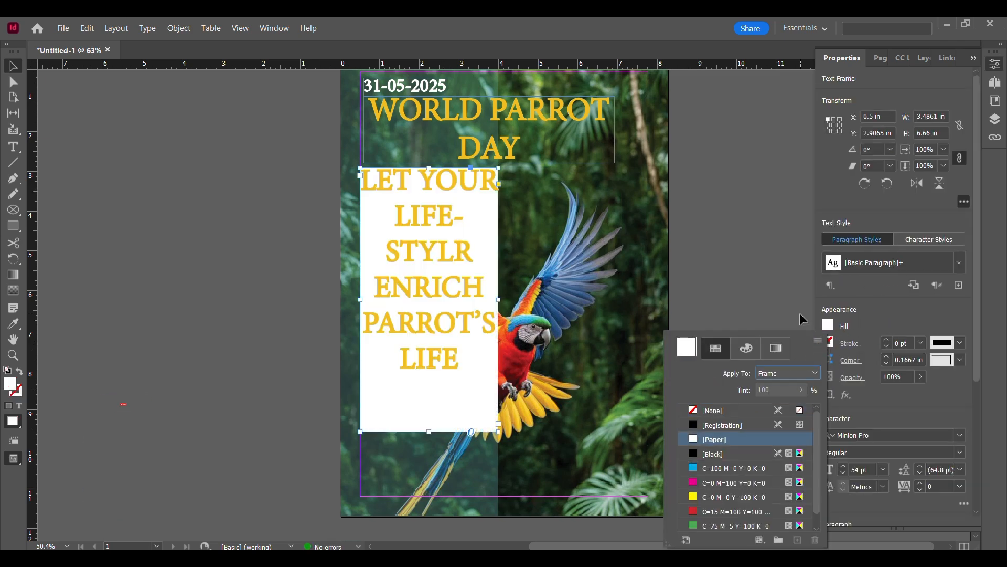
{"action": "key", "text": "ctrl+z"}
- Set both the fill and the stroke of all the slogan text to [Paper]
{"action": "double_click", "coordinate": [471, 357]}
{"action": "left_click_drag", "start_coordinate": [471, 357], "coordinate": [366, 188]}
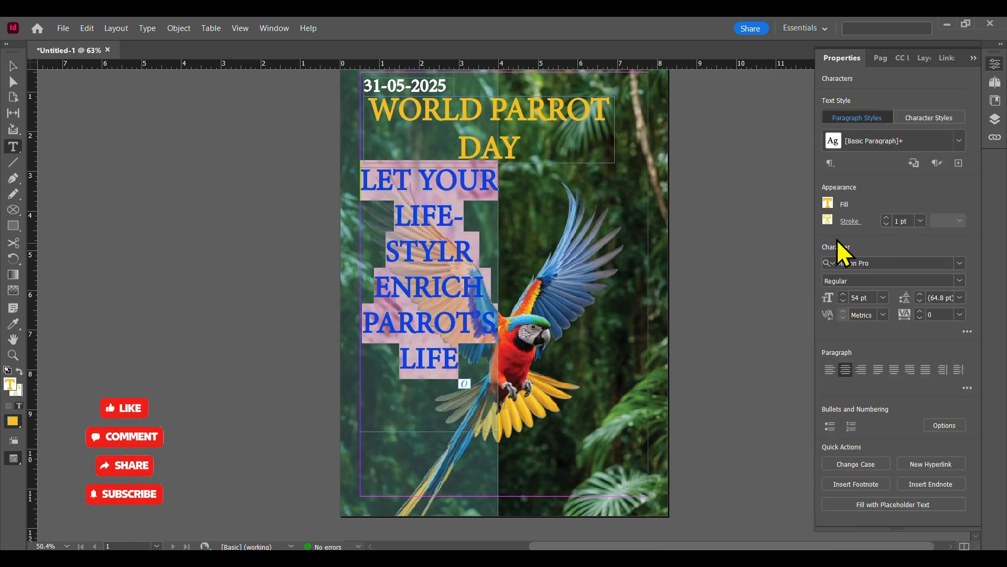
{"action": "left_click", "coordinate": [829, 205]}
{"action": "left_click", "coordinate": [694, 316]}
{"action": "left_click", "coordinate": [828, 205]}
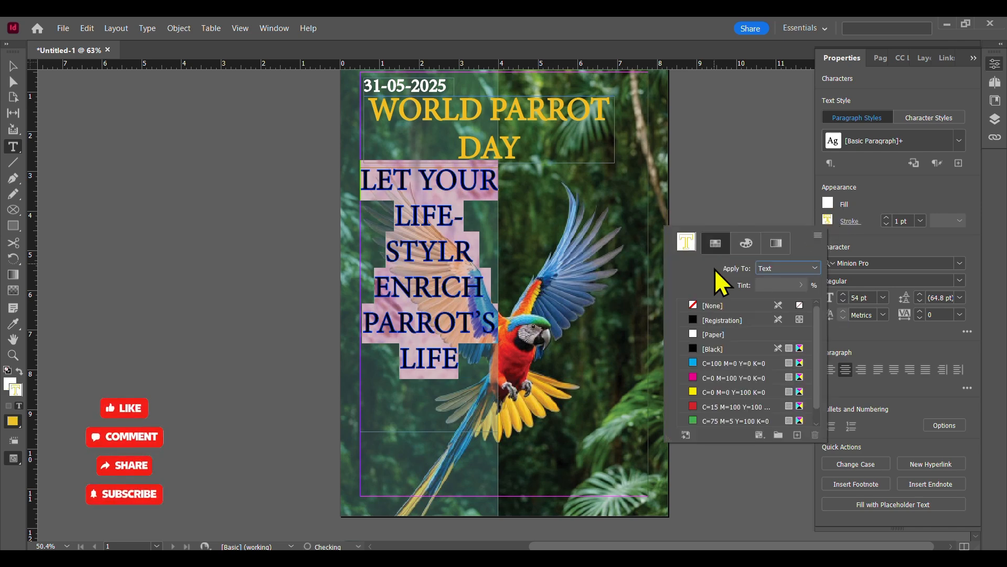
{"action": "left_click", "coordinate": [776, 333]}
{"action": "left_click", "coordinate": [13, 66]}
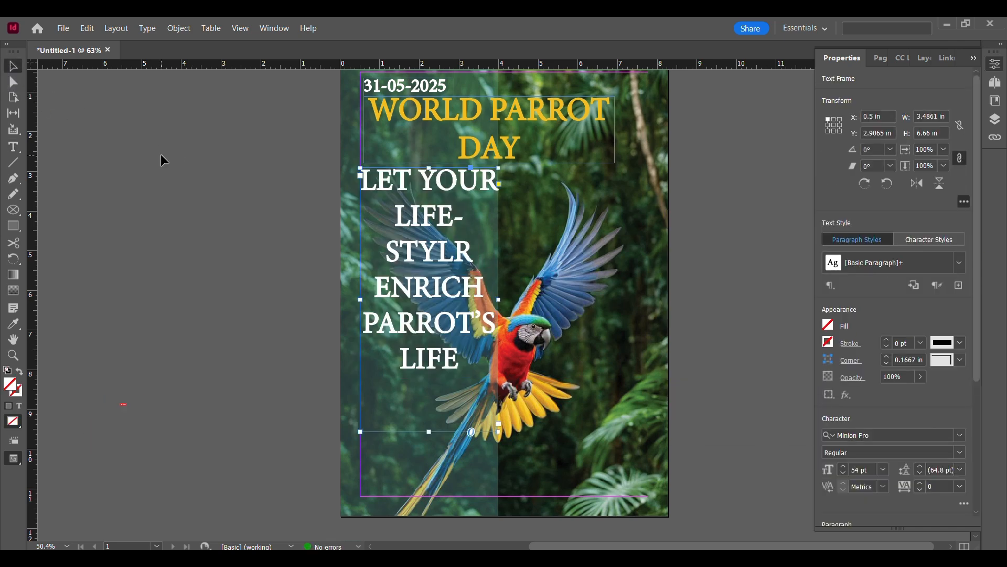
{"action": "left_click", "coordinate": [160, 153]}
- Fit the slogan frame closely around its text, slightly lower on the page, and correct "LIFESTYLR" to "LIFESTYLE"
{"action": "left_click", "coordinate": [434, 428]}
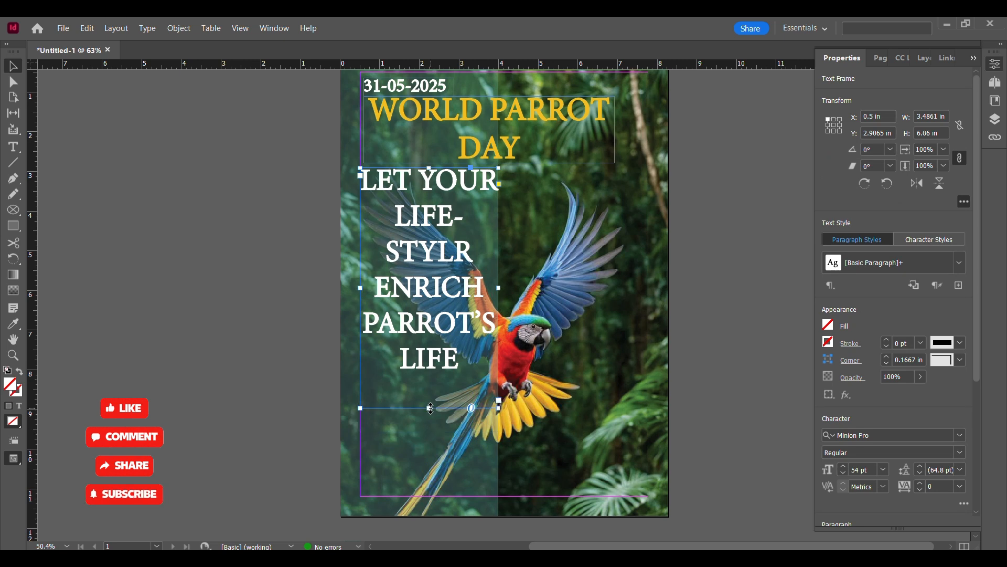
{"action": "left_click", "coordinate": [294, 329]}
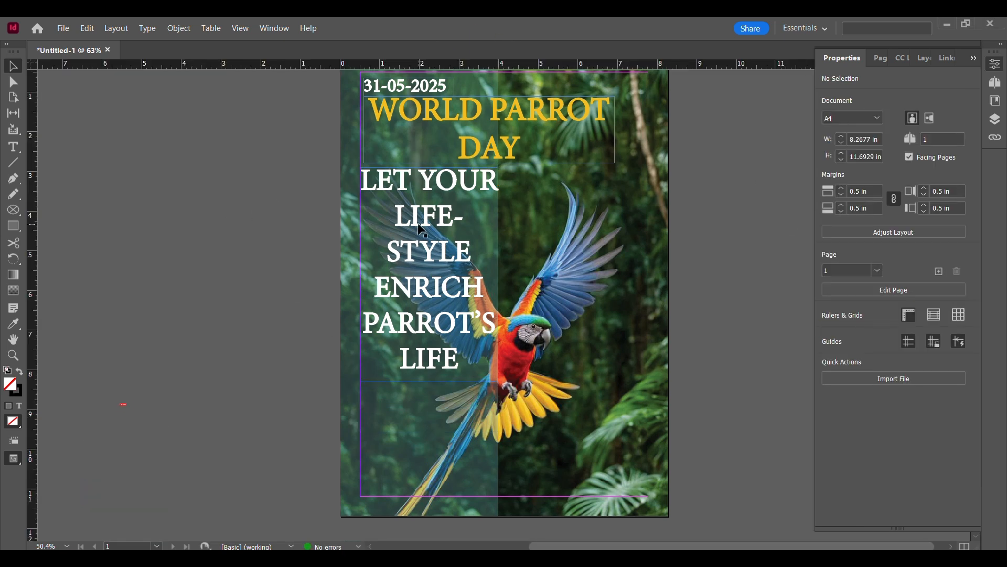
{"action": "left_click", "coordinate": [417, 223]}
{"action": "left_click", "coordinate": [244, 298]}
- Create a text frame about 3.49 by 1.67 in at the page's lower right with two lines: "Different spicies" and "Different tour"
{"action": "left_click", "coordinate": [13, 147]}
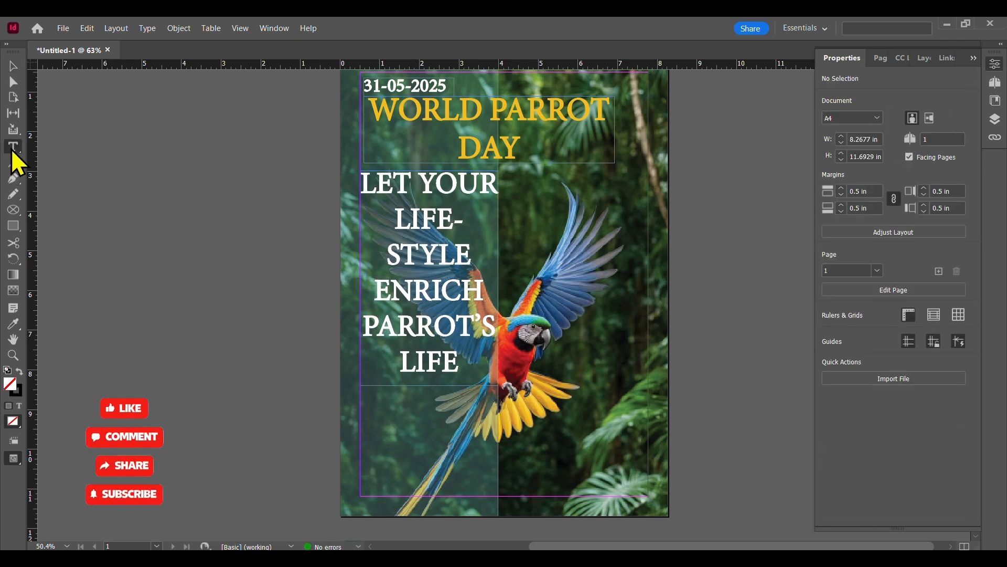
{"action": "left_click_drag", "start_coordinate": [504, 427], "coordinate": [643, 492]}
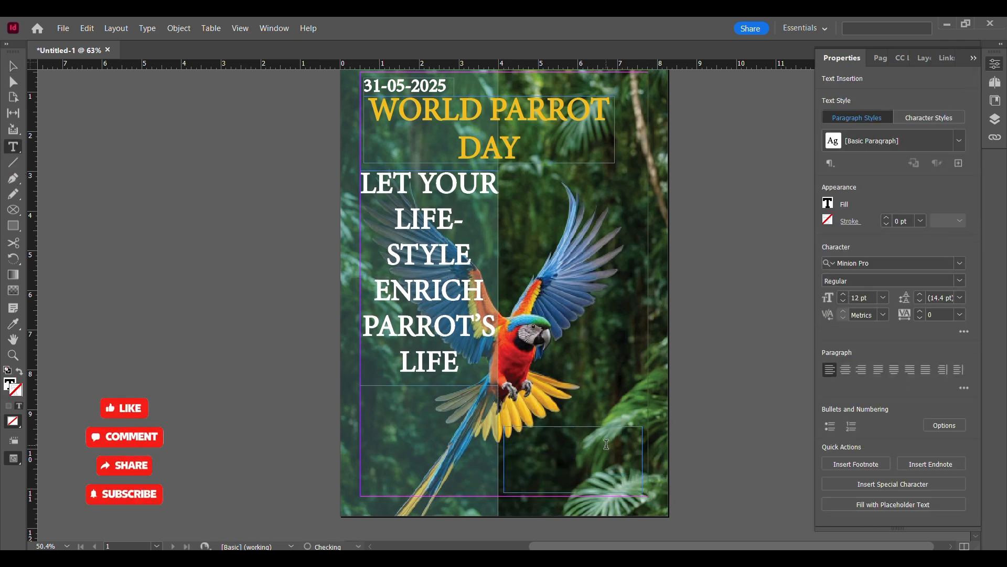
{"action": "type", "text": "Different species"}
{"action": "key", "text": "Return"}
{"action": "type", "text": "Different fruit"}
- Set both lines of the lower-right text to 33 pt and fill them with [Paper]
{"action": "left_click_drag", "start_coordinate": [540, 437], "coordinate": [506, 437]}
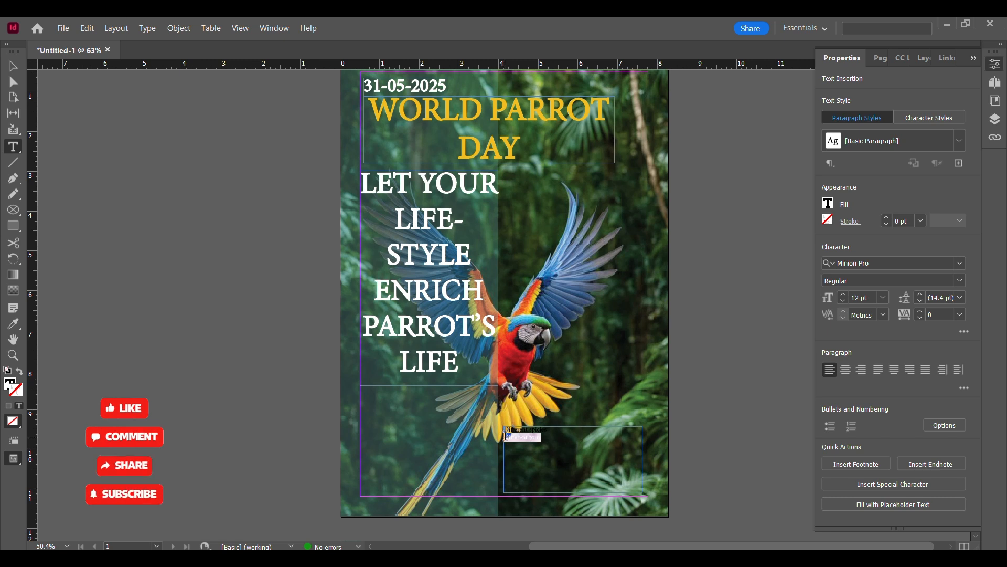
{"action": "left_click", "coordinate": [843, 294]}
{"action": "left_click", "coordinate": [843, 295]}
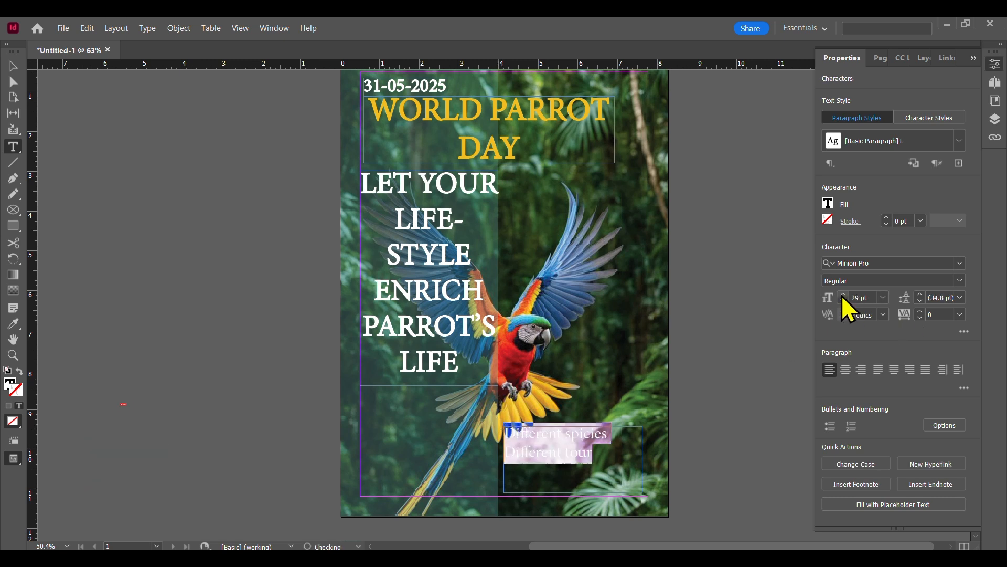
{"action": "left_click", "coordinate": [844, 295]}
{"action": "left_click", "coordinate": [843, 295]}
{"action": "left_click", "coordinate": [843, 295]}
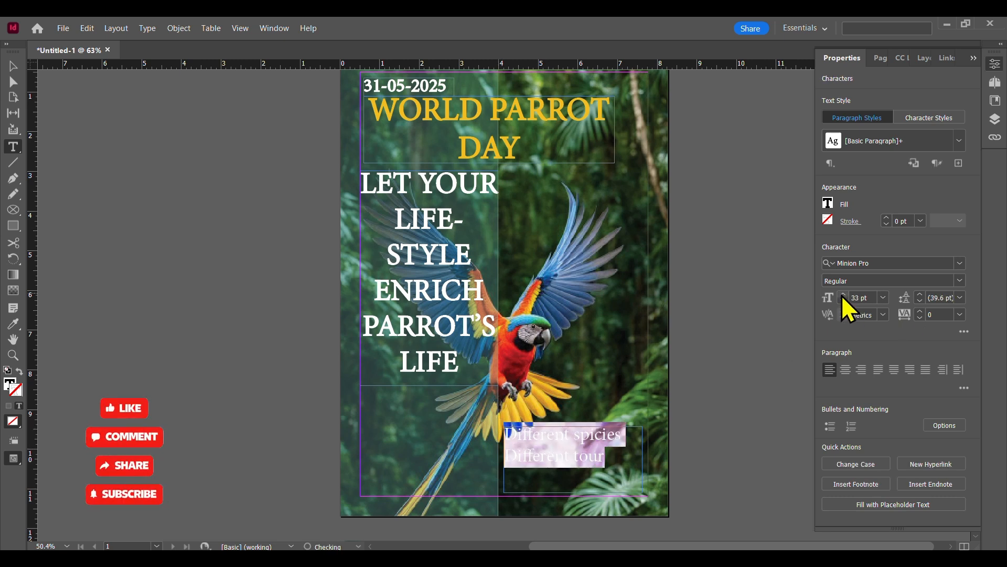
{"action": "left_click", "coordinate": [828, 204]}
{"action": "left_click", "coordinate": [703, 317]}
{"action": "left_click", "coordinate": [13, 66]}
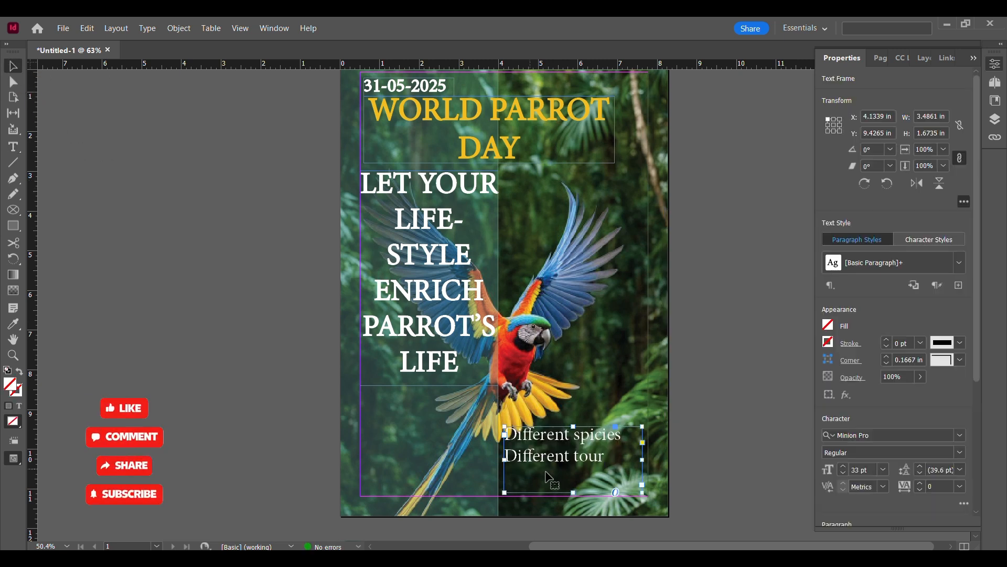
- Shorten the lower-right text frame to about 1.07 in high and position it at about X 4.23 in, Y 10.01 in
{"action": "left_click_drag", "start_coordinate": [575, 492], "coordinate": [584, 481]}
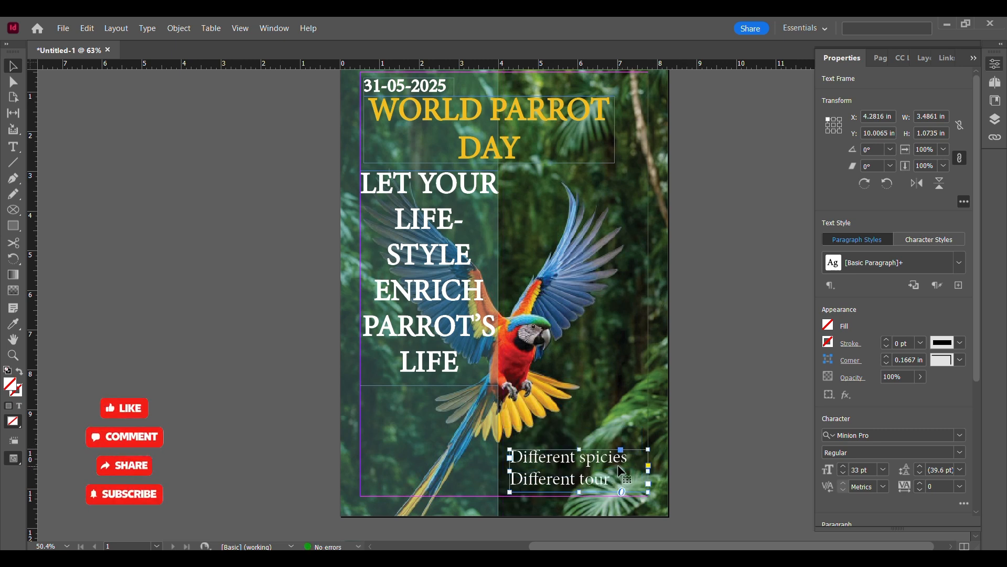
{"action": "key", "text": "Left"}
{"action": "key", "text": "Left"}
{"action": "key", "text": "Left"}
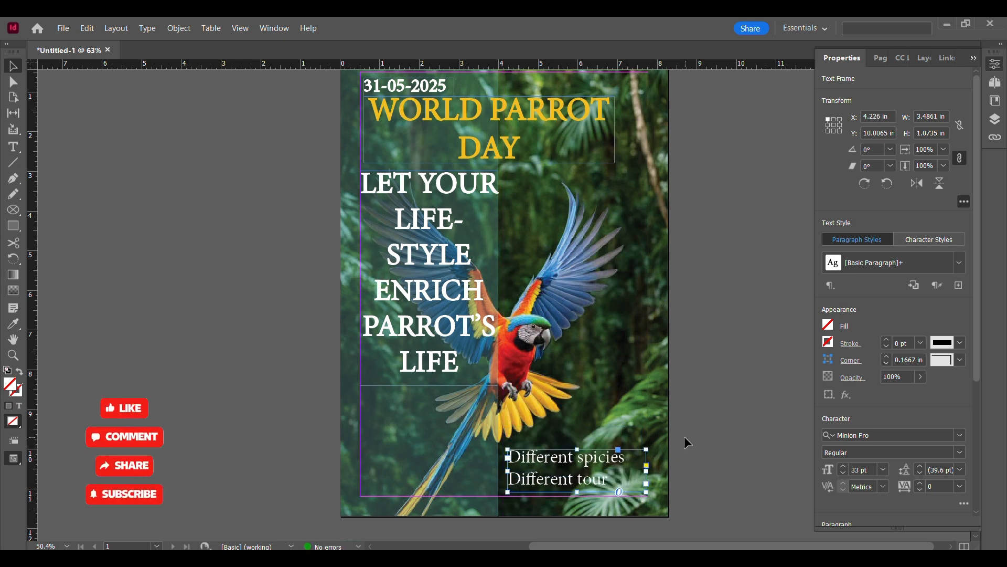
- Correct "spicies" to "species" in the lower-right text
{"action": "double_click", "coordinate": [597, 456]}
{"action": "key", "text": "BackSpace"}
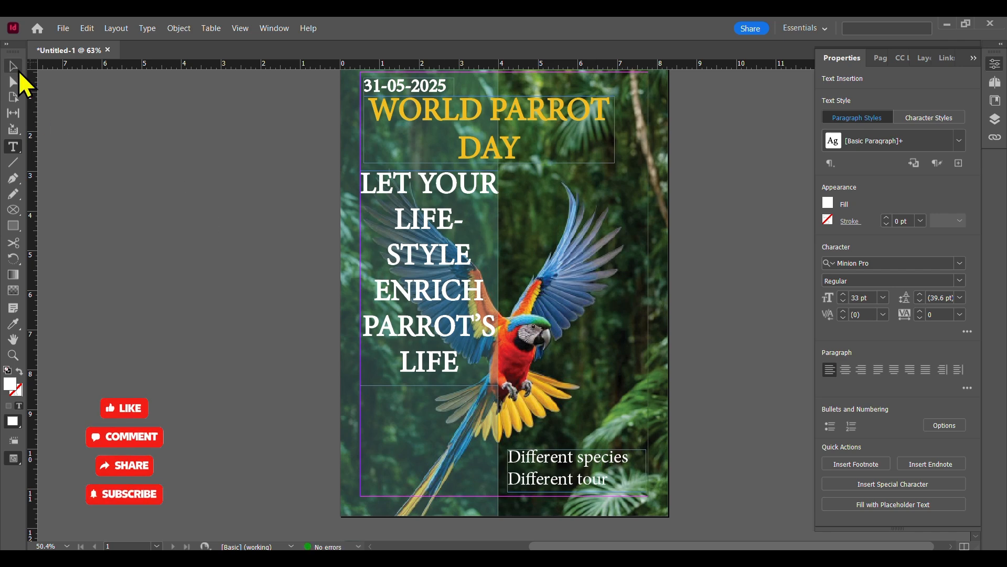
{"action": "left_click", "coordinate": [14, 66]}
{"action": "left_click", "coordinate": [191, 285]}
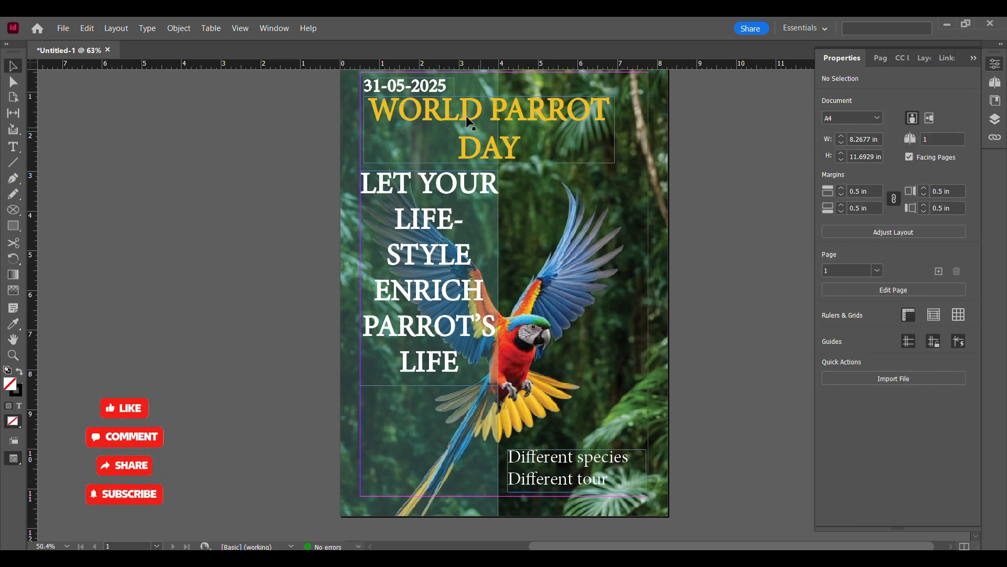
- Fill both lines of the lower-right text with [Black]
{"action": "left_click", "coordinate": [621, 471]}
{"action": "double_click", "coordinate": [608, 480]}
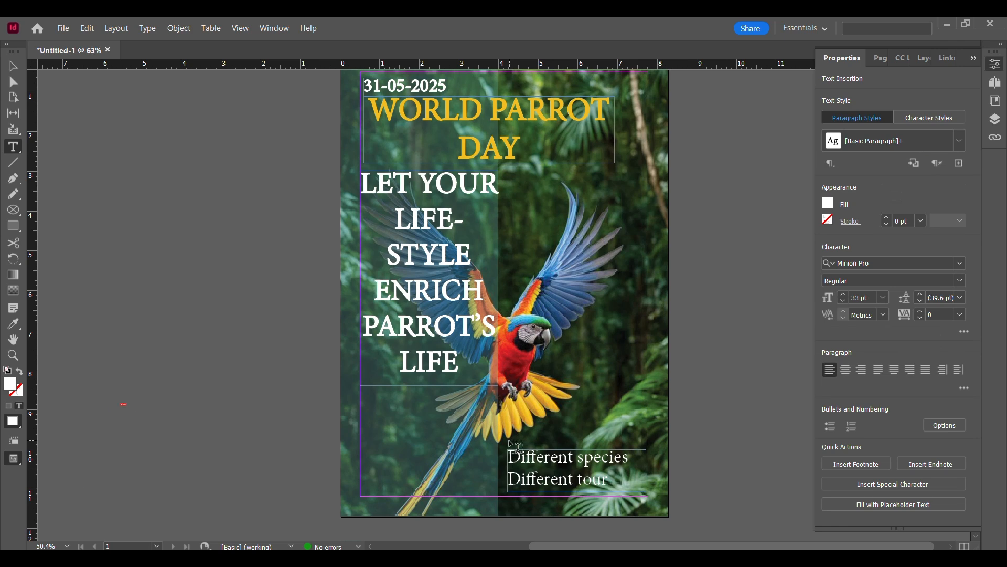
{"action": "left_click_drag", "start_coordinate": [609, 480], "coordinate": [514, 449]}
{"action": "left_click", "coordinate": [824, 206]}
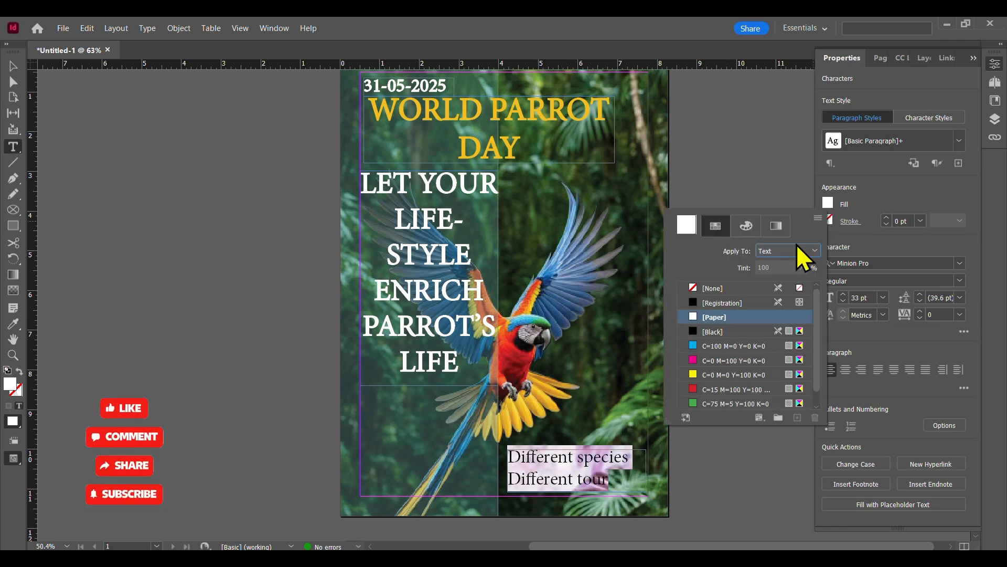
{"action": "left_click", "coordinate": [693, 332]}
{"action": "left_click", "coordinate": [13, 67]}
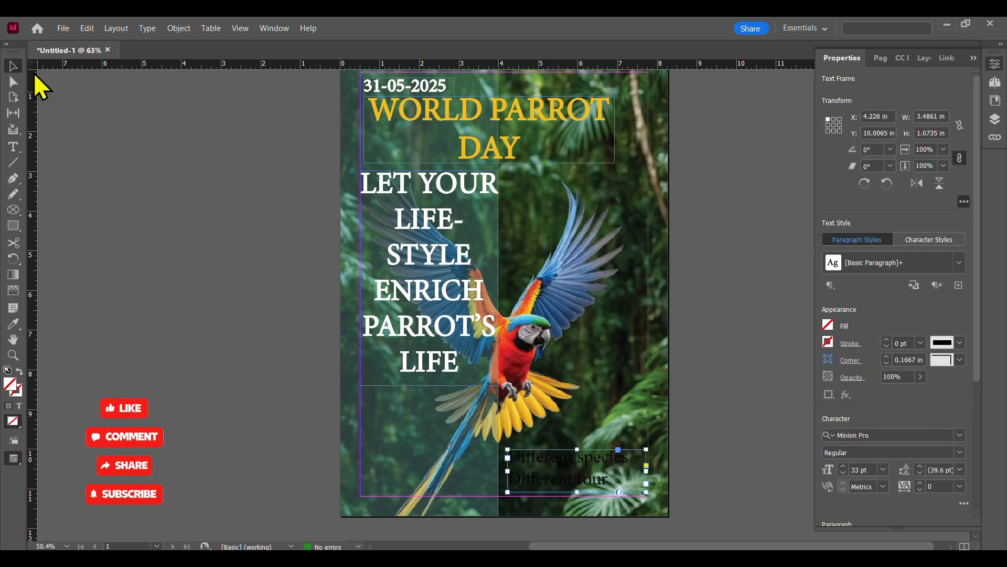
- Fill the lower-right text frame with the yellow swatch C=0 M=0 Y=100 K=0
{"action": "key", "text": "ctrl+shift+a"}
{"action": "left_click", "coordinate": [598, 461]}
{"action": "left_click", "coordinate": [829, 326]}
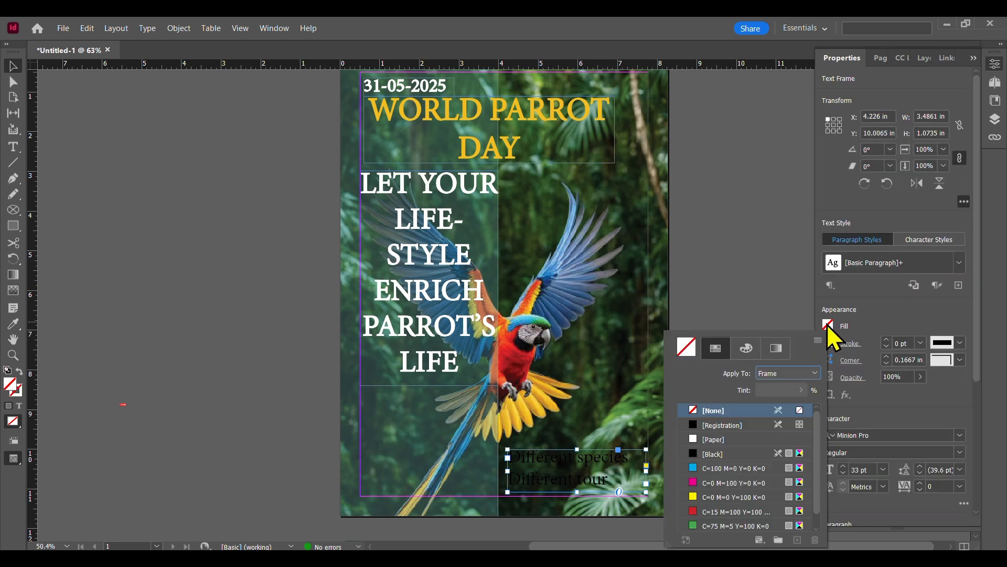
{"action": "left_click", "coordinate": [693, 496]}
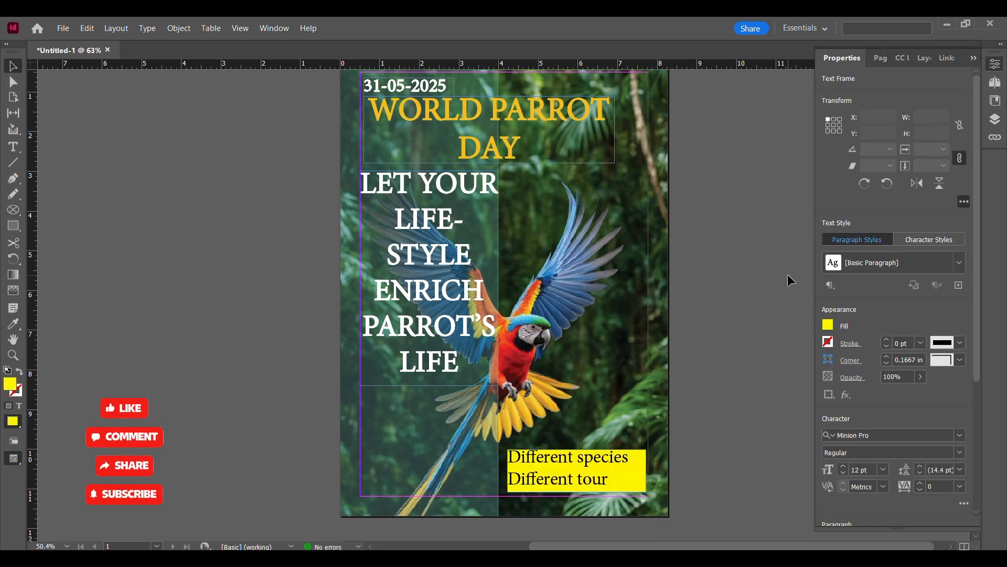
{"action": "key", "text": "ctrl+shift+a"}
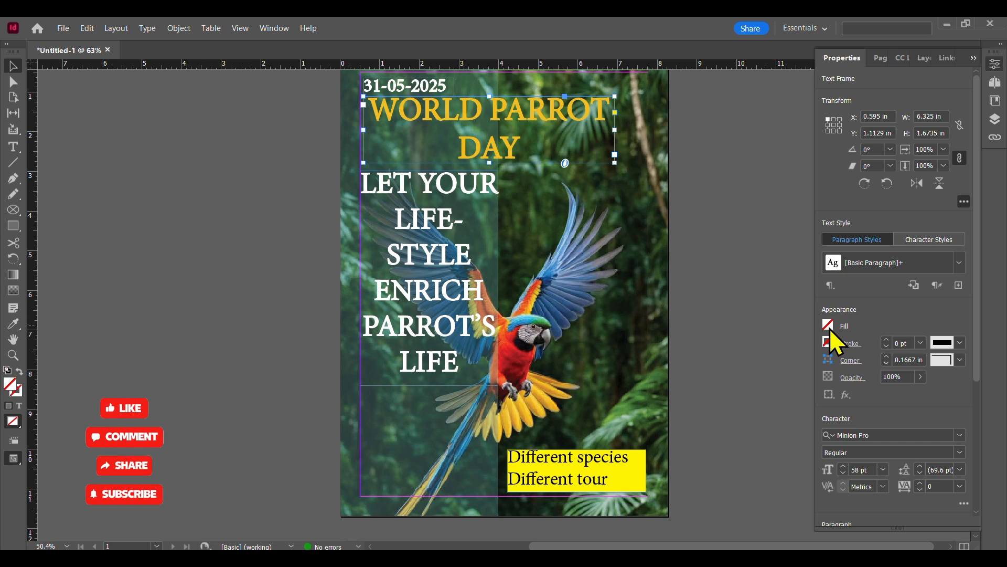
- Try a light-blue fill for the title's text frame, sampled from the parrot's wing with the Eyedropper, and undo it
{"action": "left_click", "coordinate": [828, 325]}
{"action": "left_click", "coordinate": [15, 385]}
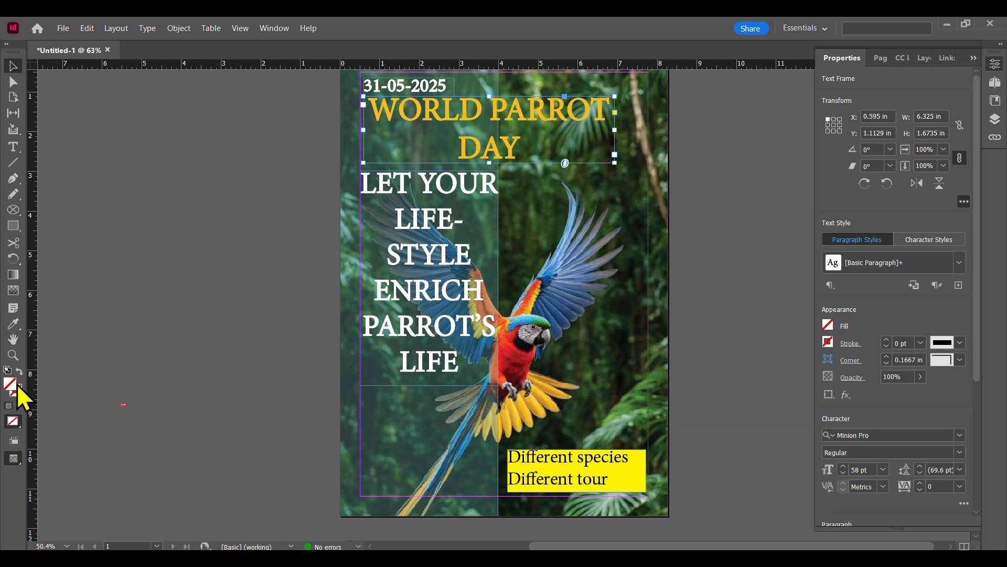
{"action": "left_click", "coordinate": [18, 323]}
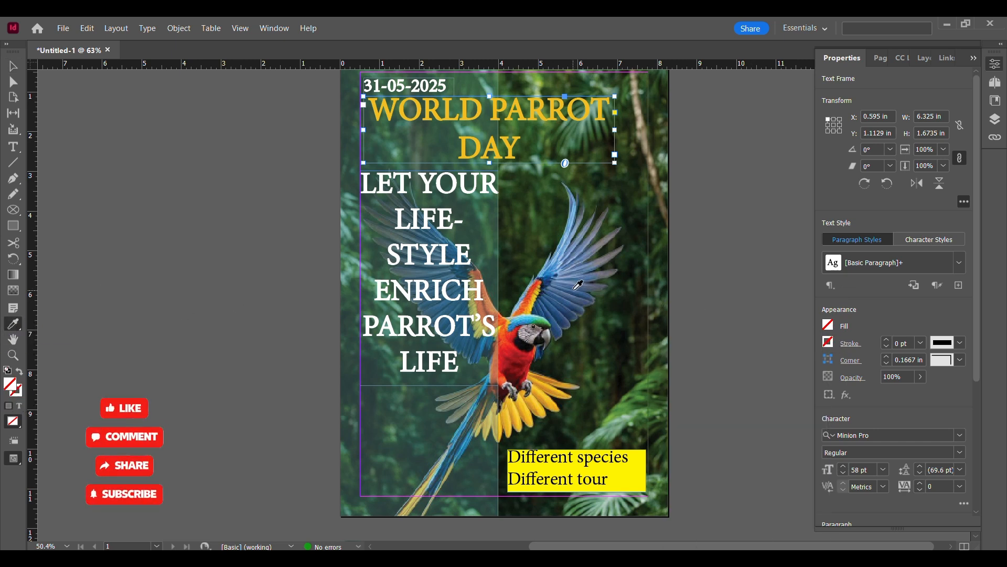
{"action": "left_click", "coordinate": [560, 256]}
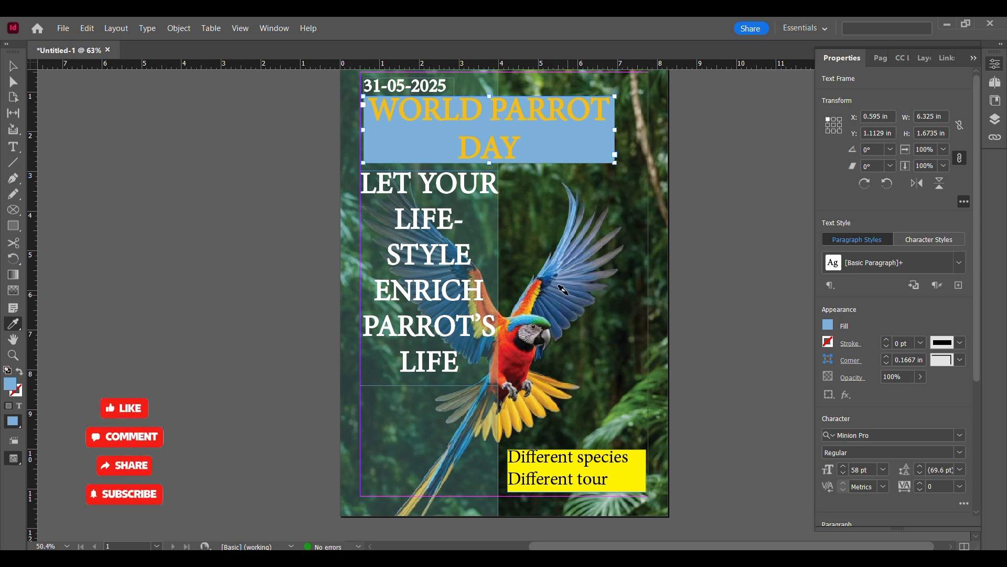
{"action": "key", "text": "ctrl+shift+a"}
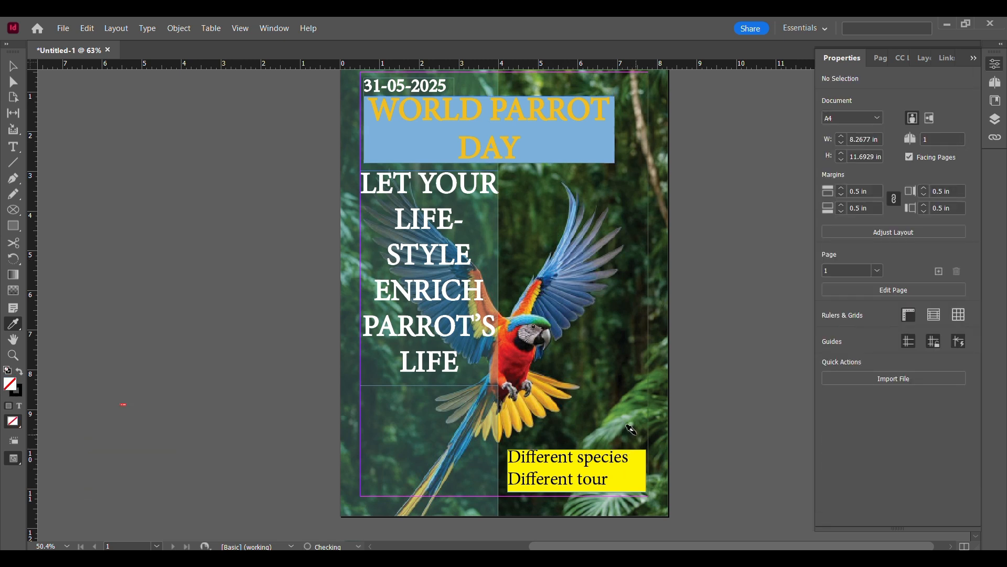
{"action": "left_click", "coordinate": [13, 65]}
{"action": "key", "text": "ctrl+z"}
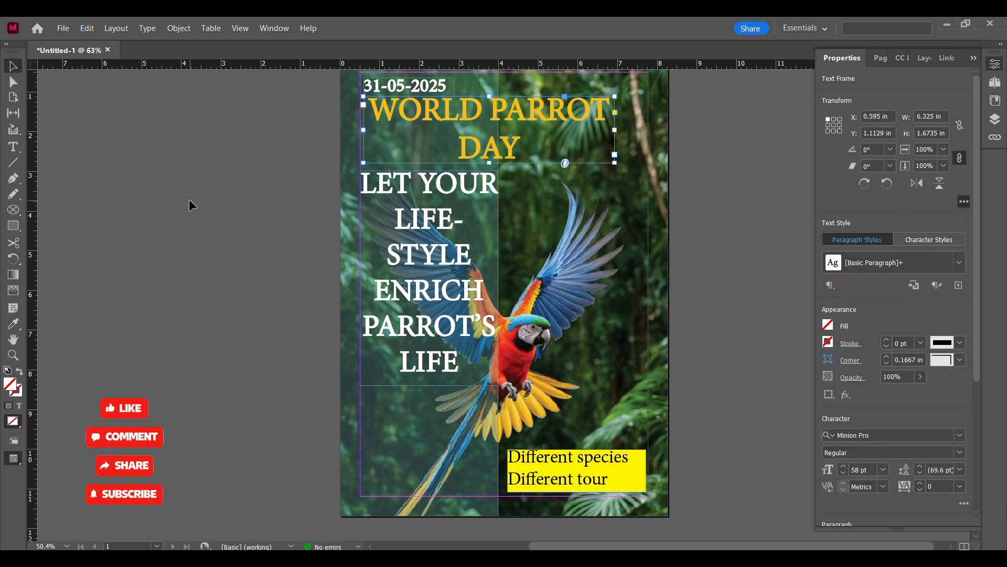
- Open the fill swatches for the date's text frame
{"action": "key", "text": "ctrl+shift+a"}
{"action": "left_click", "coordinate": [378, 85]}
{"action": "left_click", "coordinate": [828, 326]}
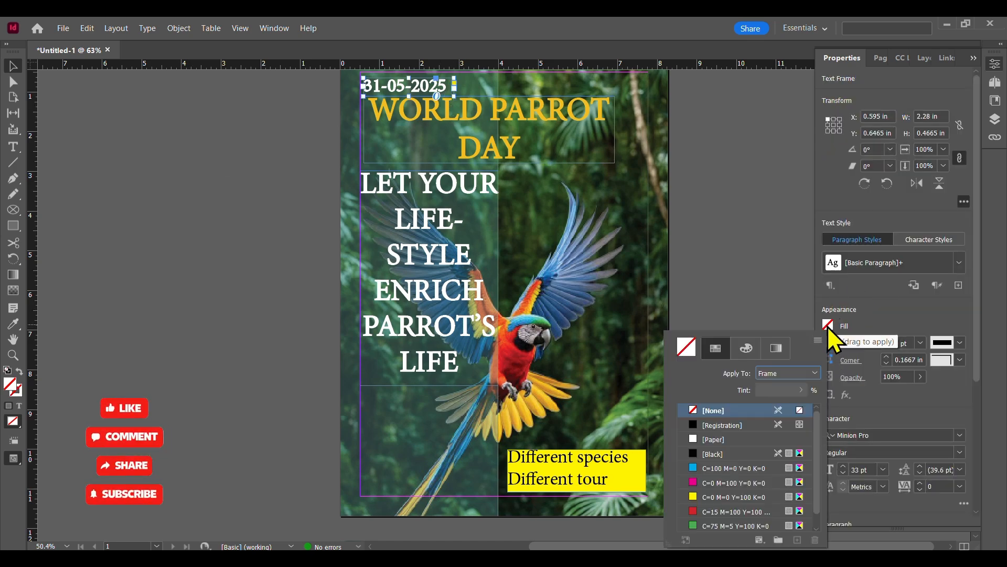